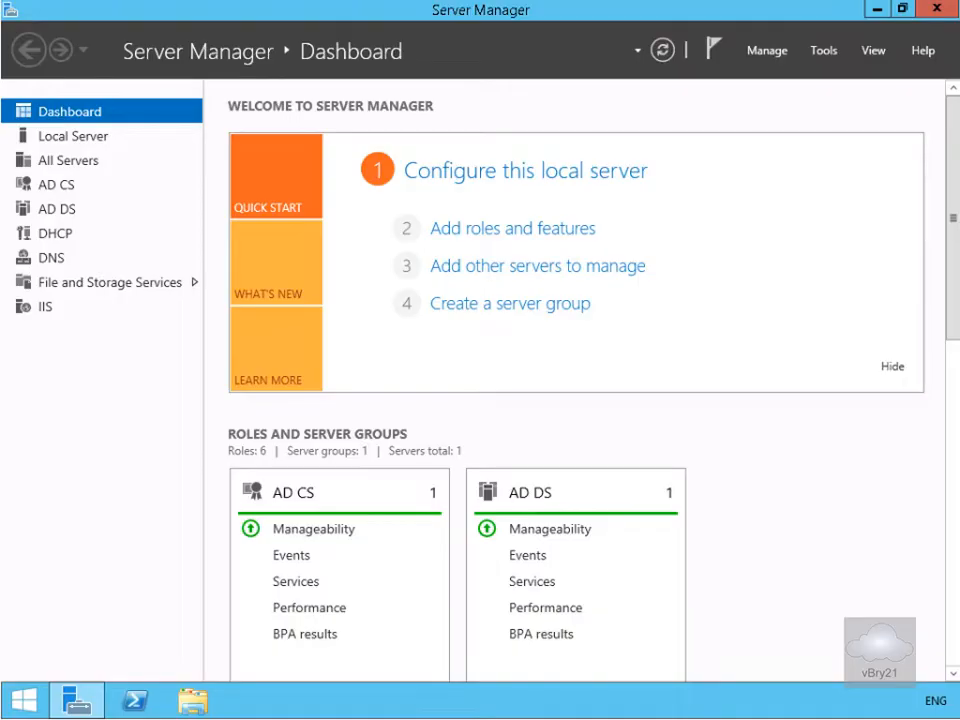
Open Active Directory Administrative Center from Server Manager and go to the Dynamic Access Control node
click(817, 54)
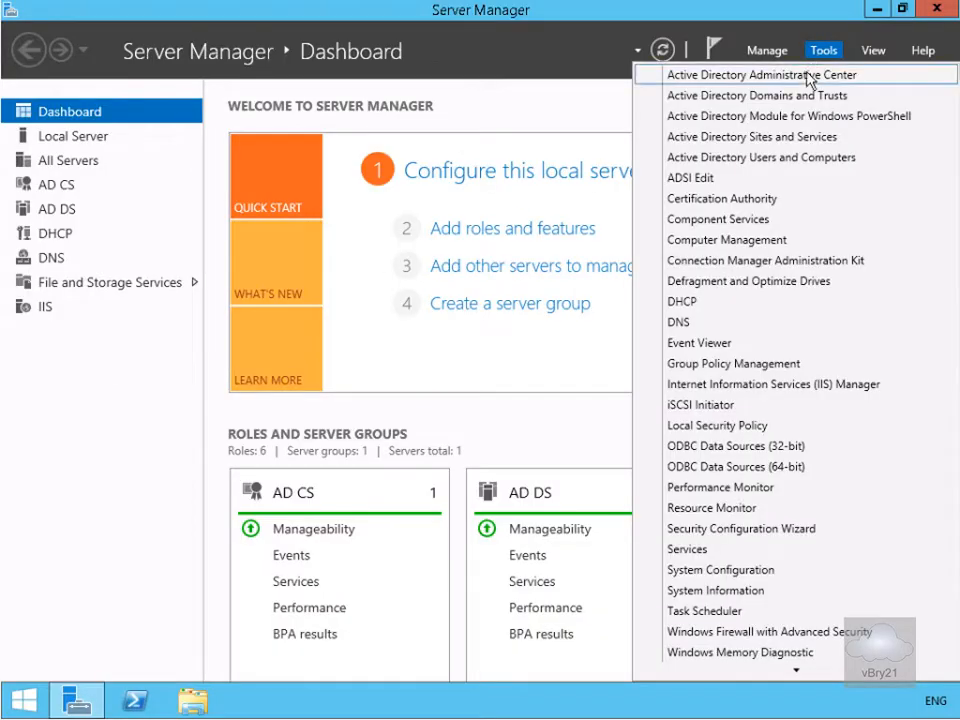
click(807, 75)
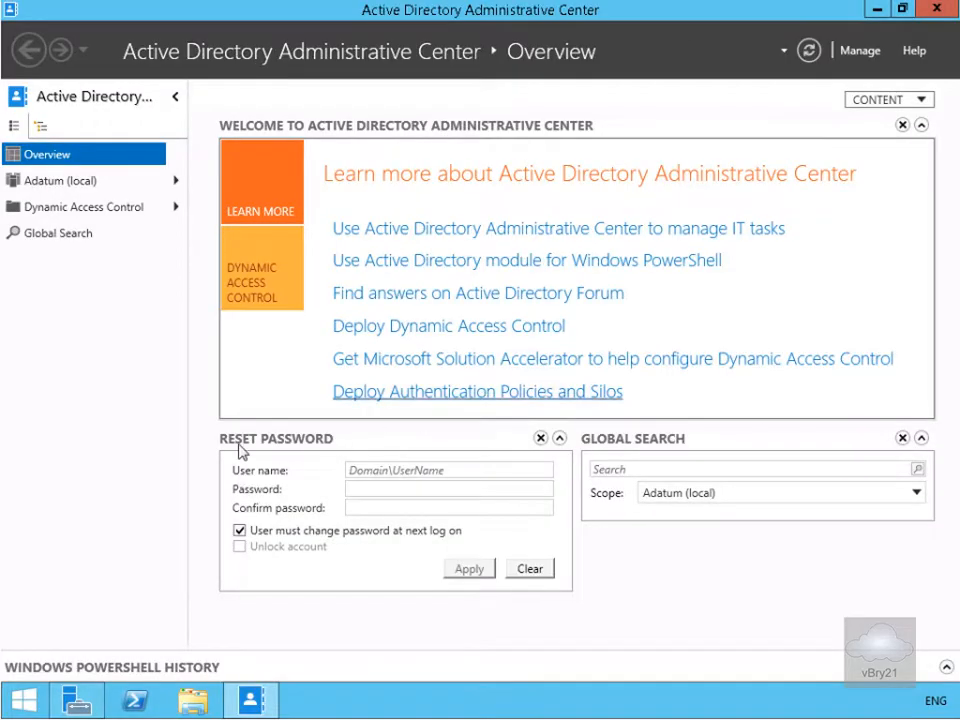
click(100, 213)
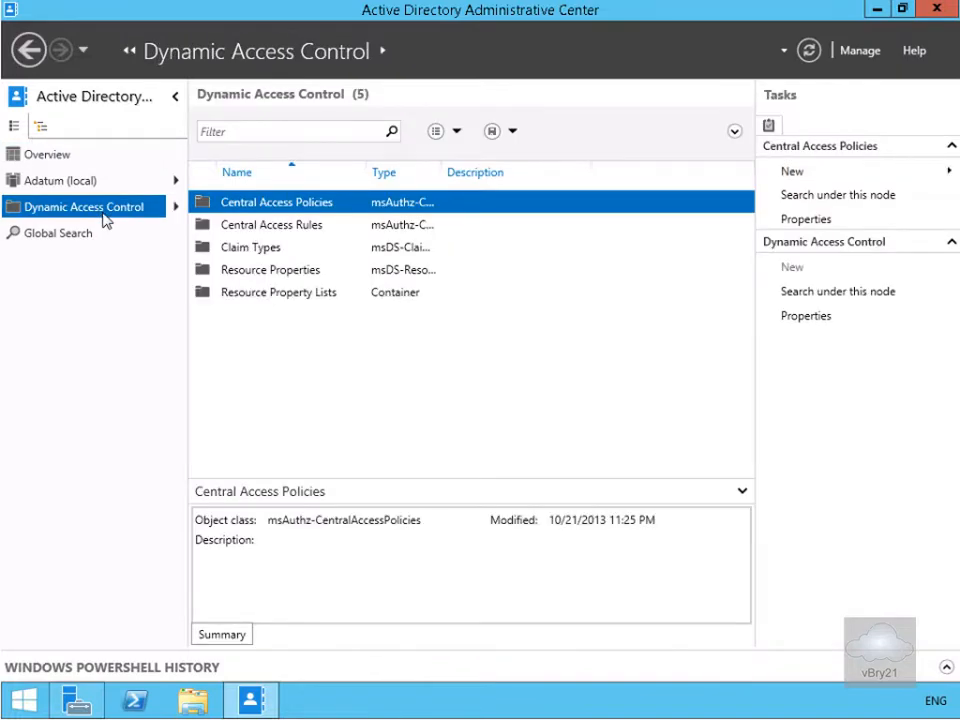
Create a claim type from the department attribute with display name Company Department, issued for both User and Computer classes
click(231, 251)
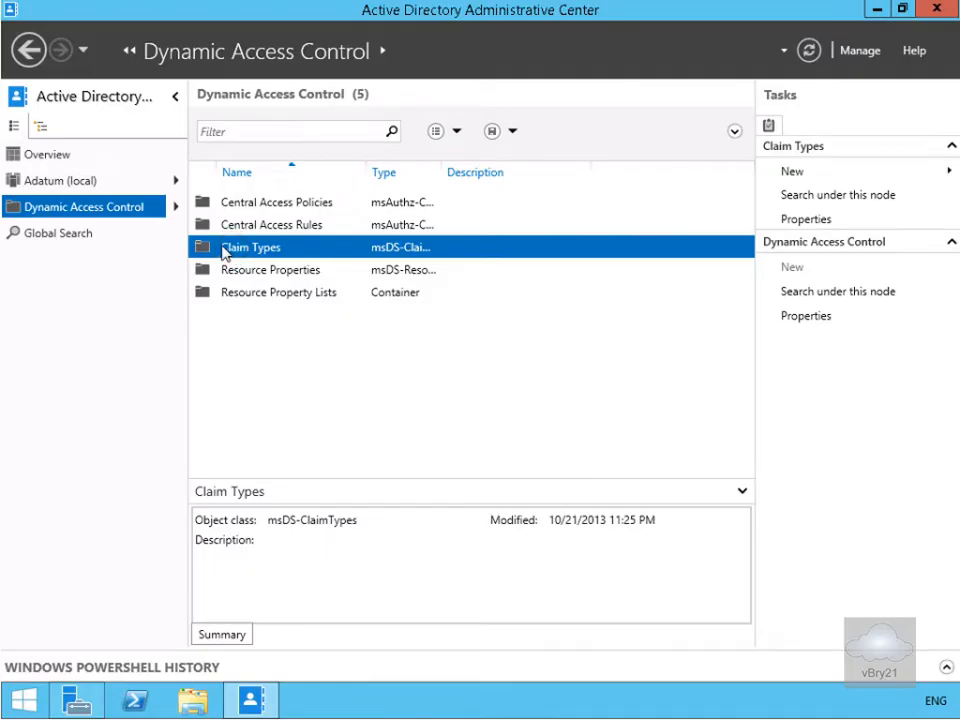
click(807, 178)
click(684, 171)
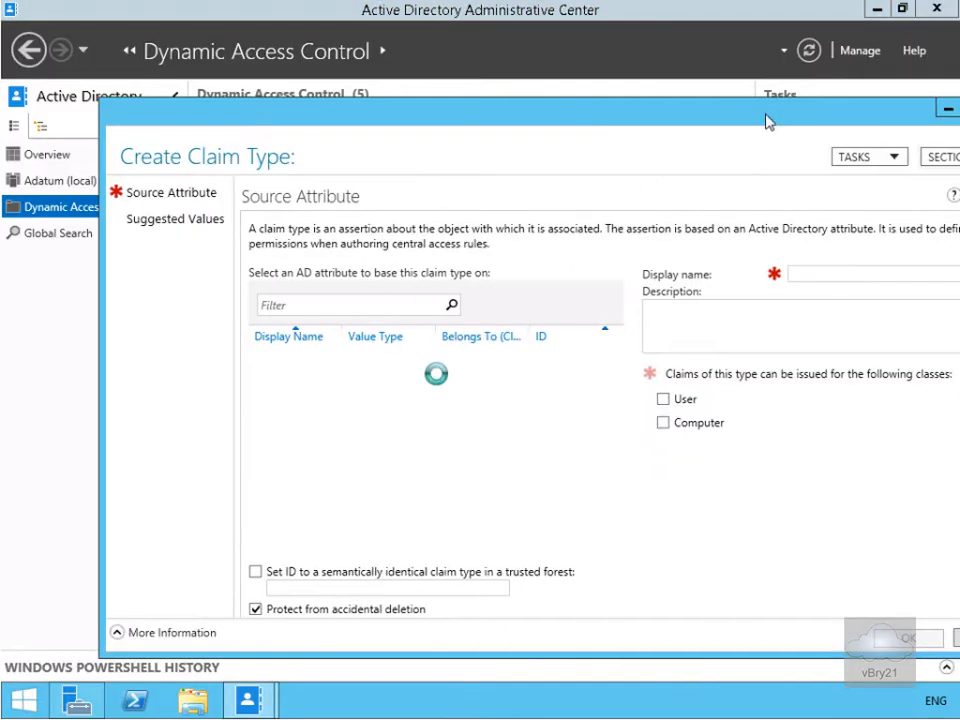
drag(765, 114, 629, 109)
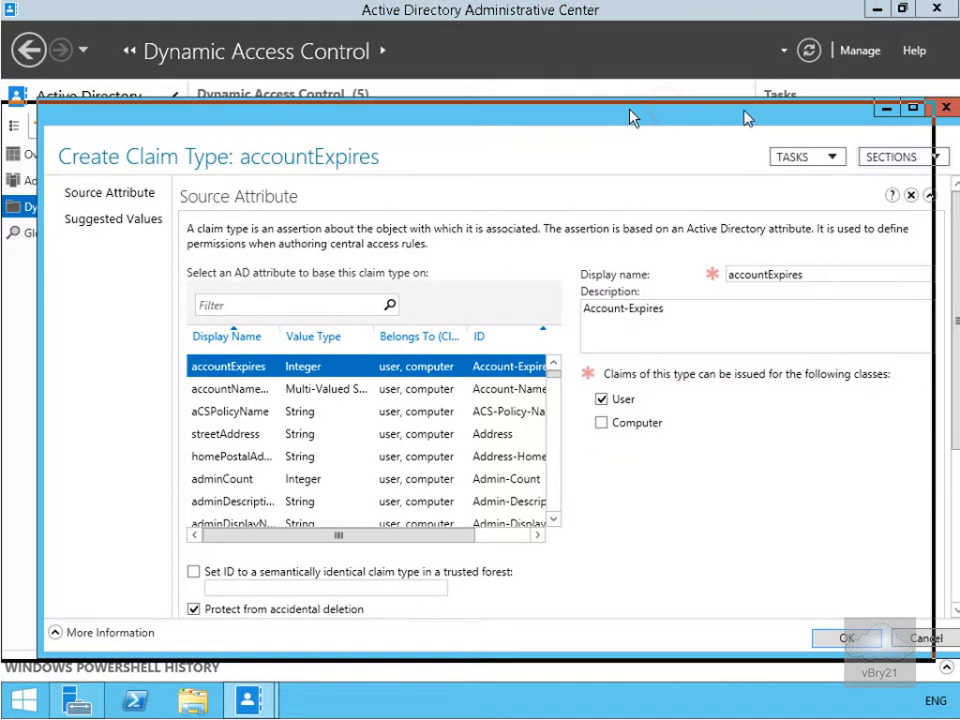
click(874, 110)
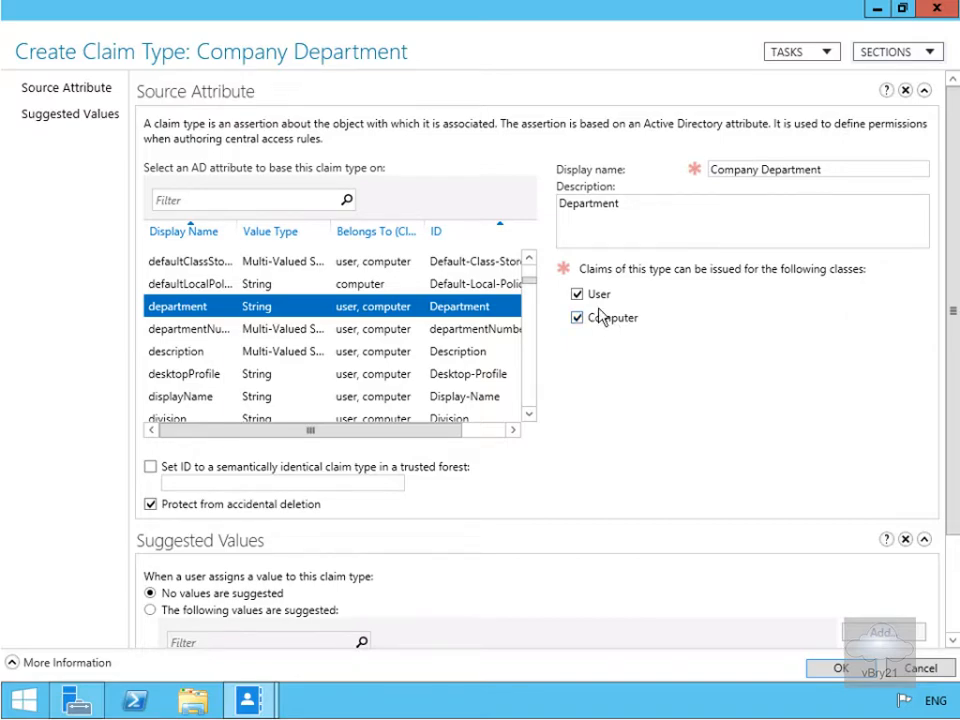
click(831, 669)
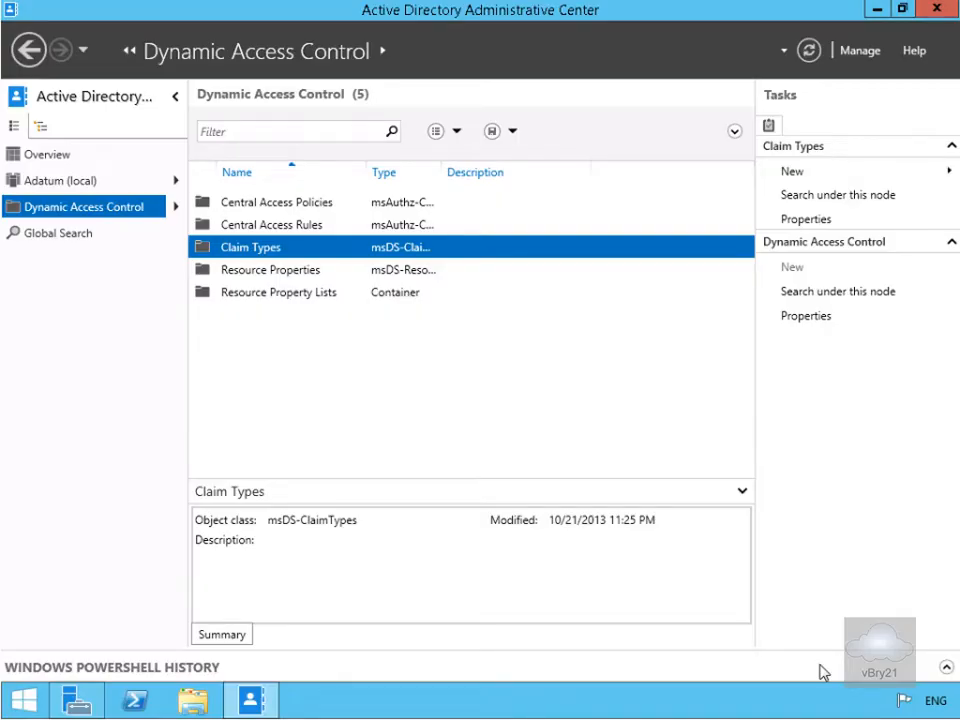
Create a second claim type from the description attribute, issued for the Computer class only
click(795, 176)
click(709, 174)
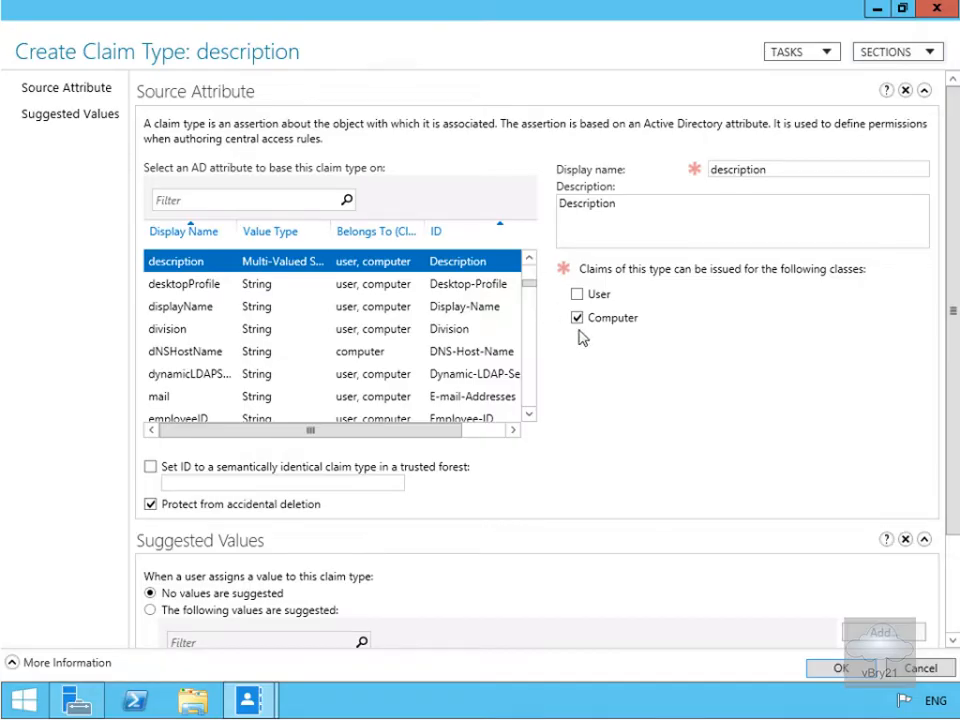
click(836, 669)
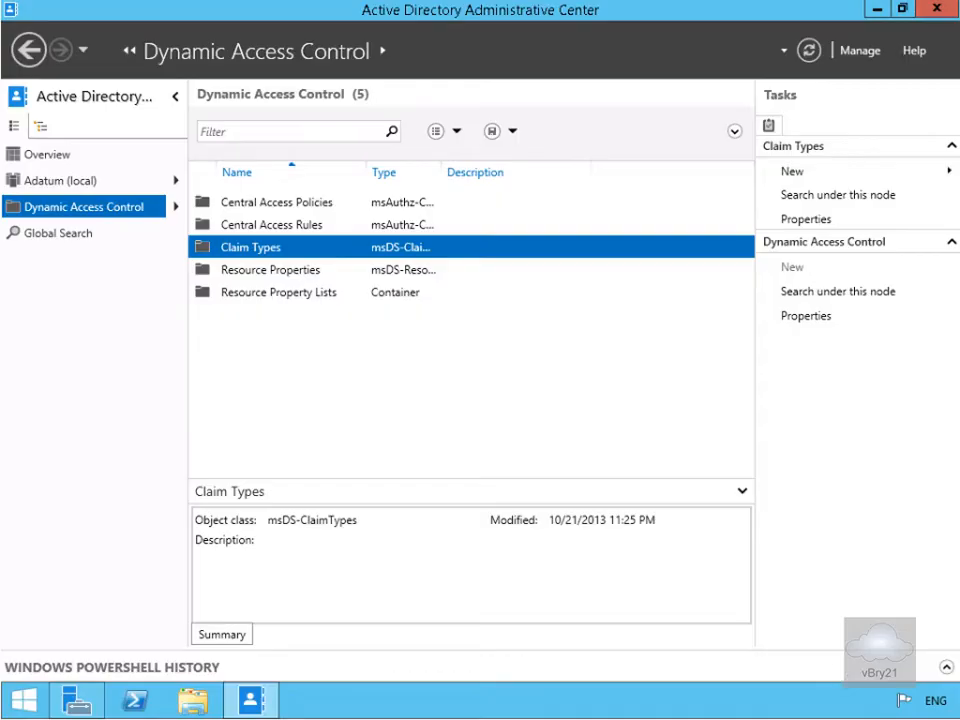
Enable the Confidentiality and Department resource properties
double_click(263, 271)
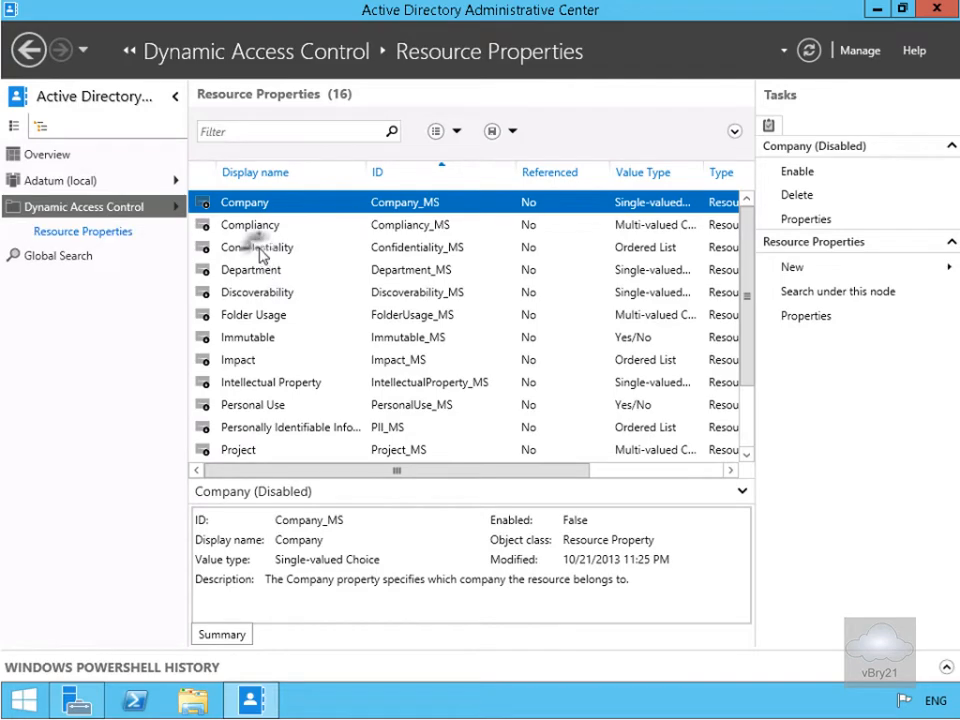
right_click(262, 254)
click(300, 263)
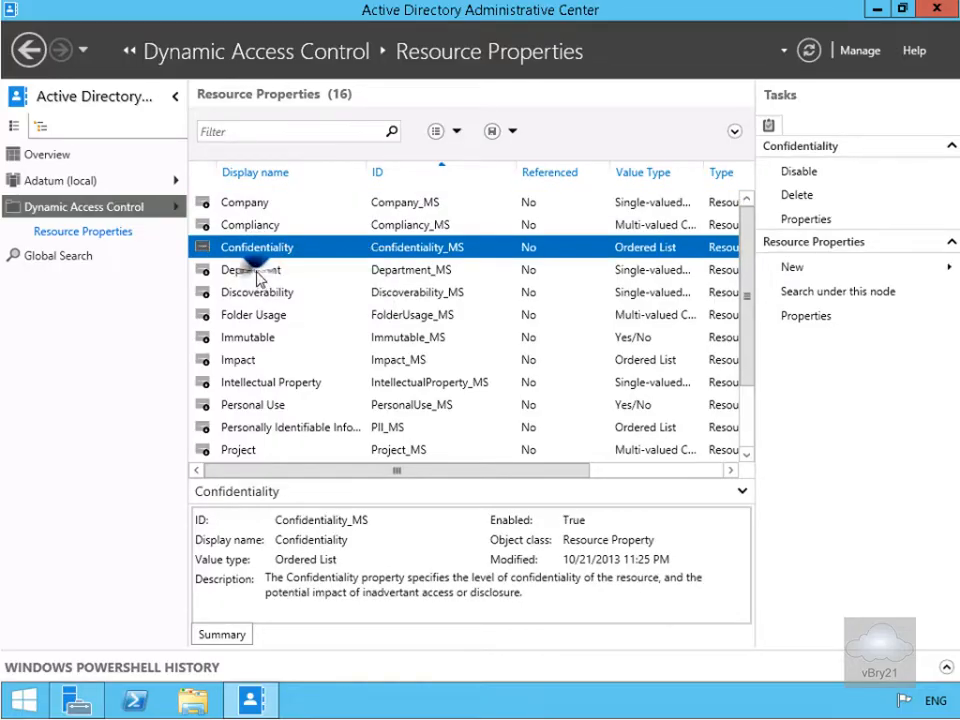
right_click(265, 272)
click(300, 285)
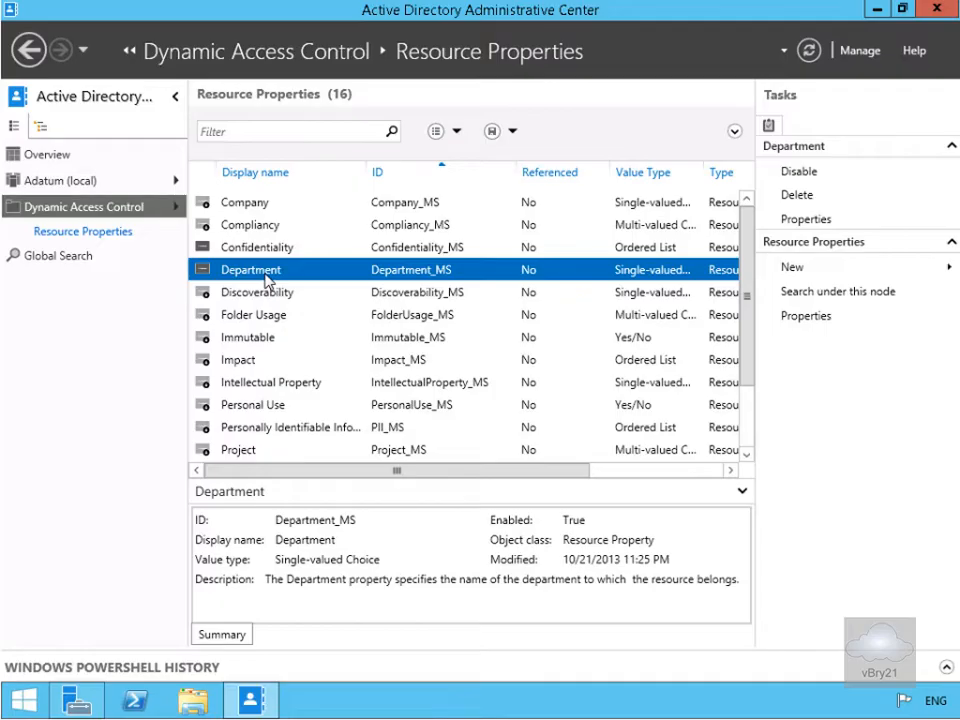
Add Research as a suggested value to the Department resource property and save the property
double_click(266, 280)
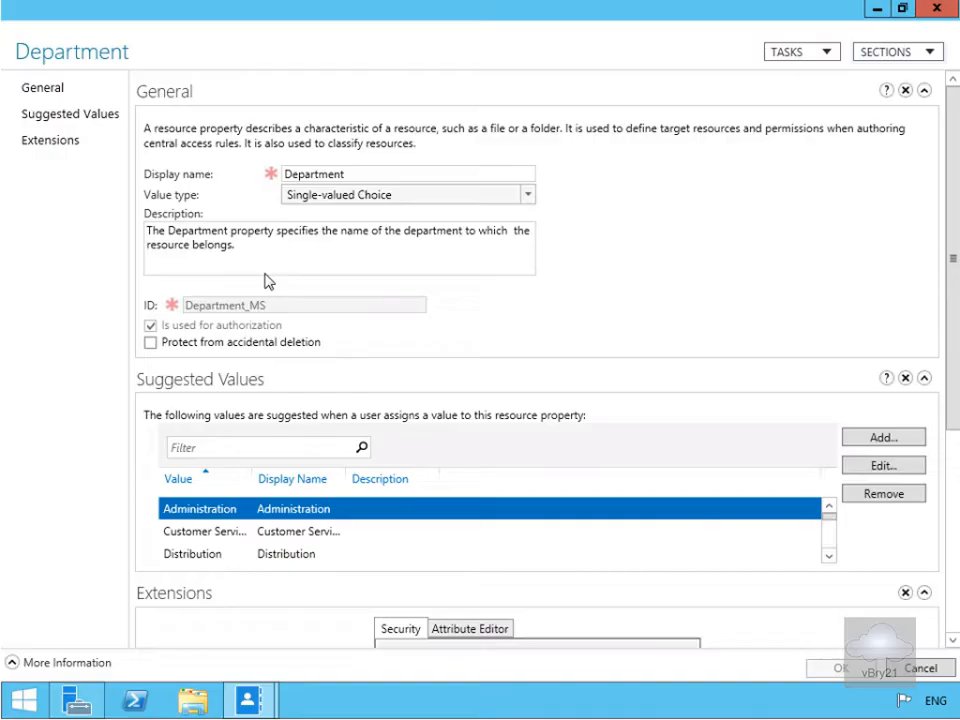
click(880, 440)
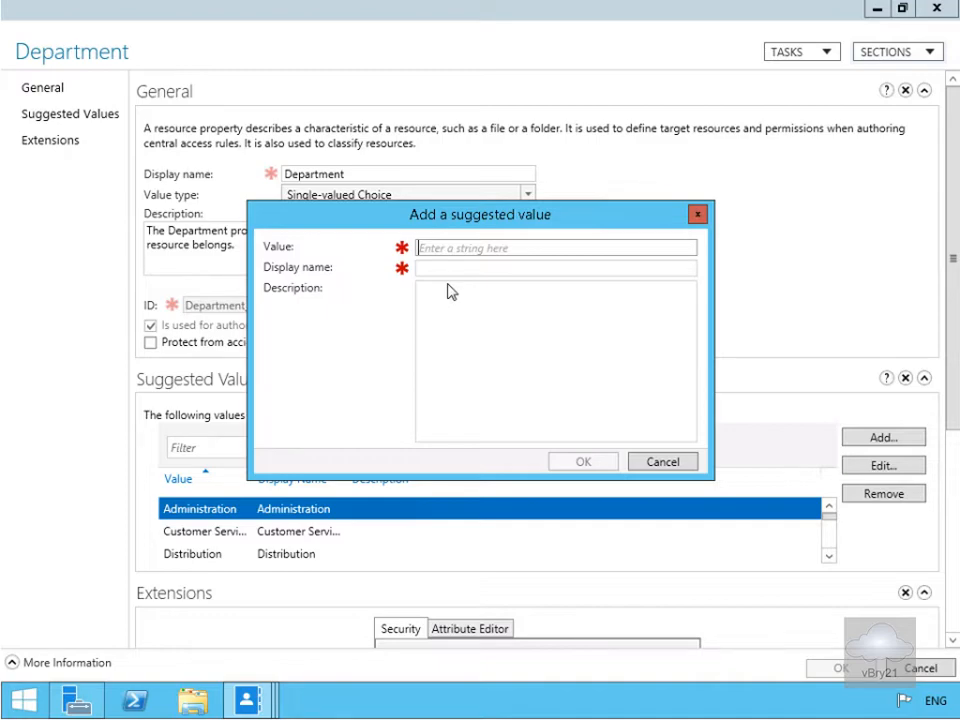
text(Research)
key(Tab)
click(571, 463)
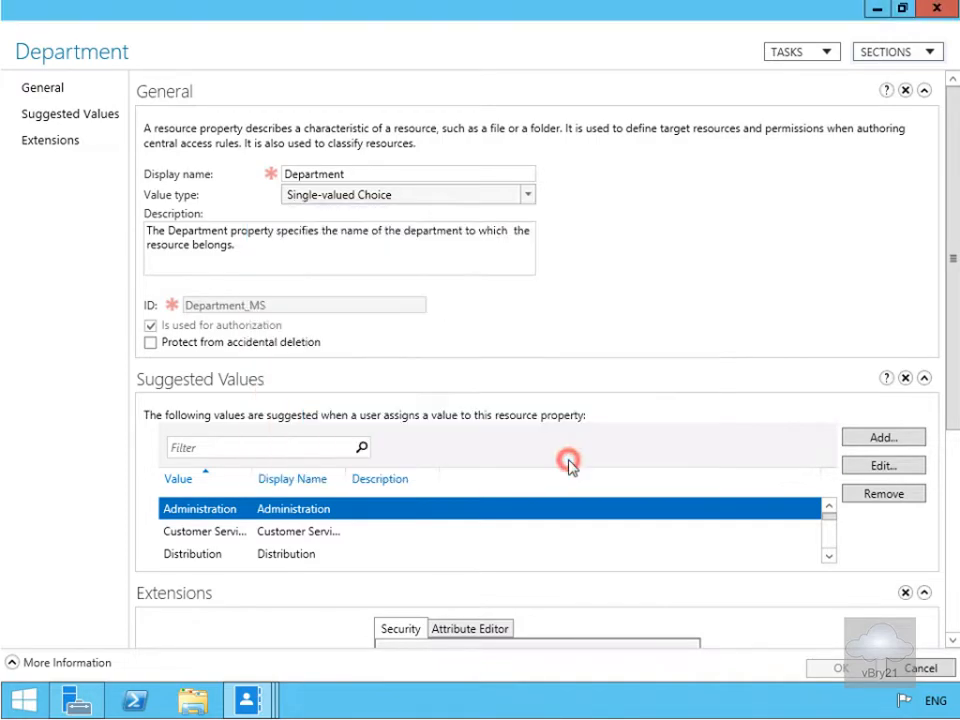
click(841, 669)
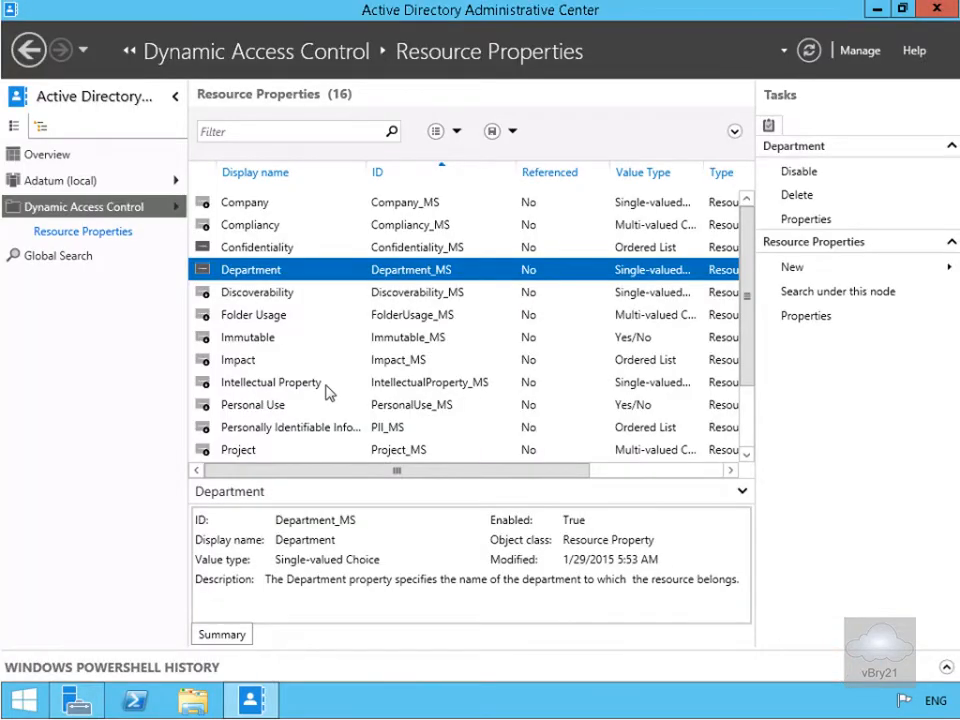
Check the Global Resource Property List for the Confidentiality and Department properties, leaving it unmodified
click(57, 208)
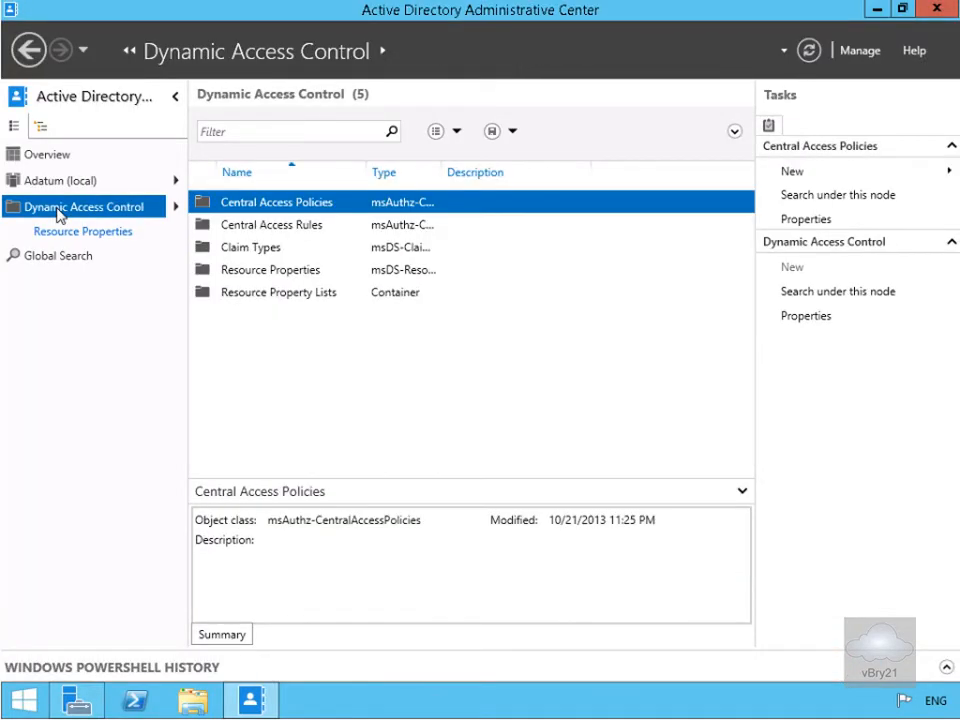
double_click(301, 296)
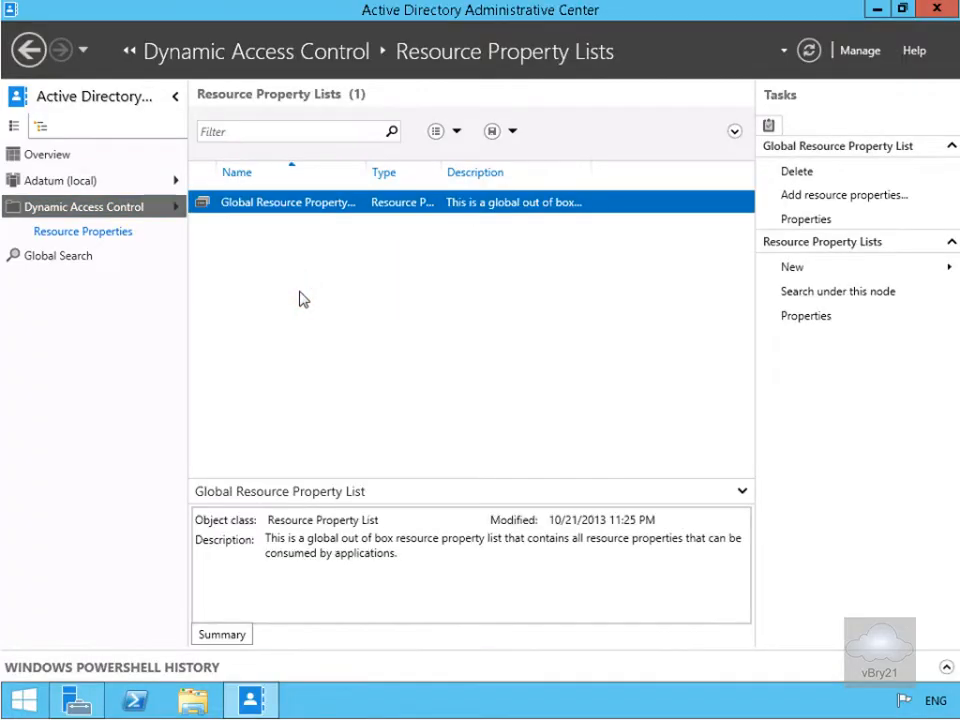
double_click(291, 208)
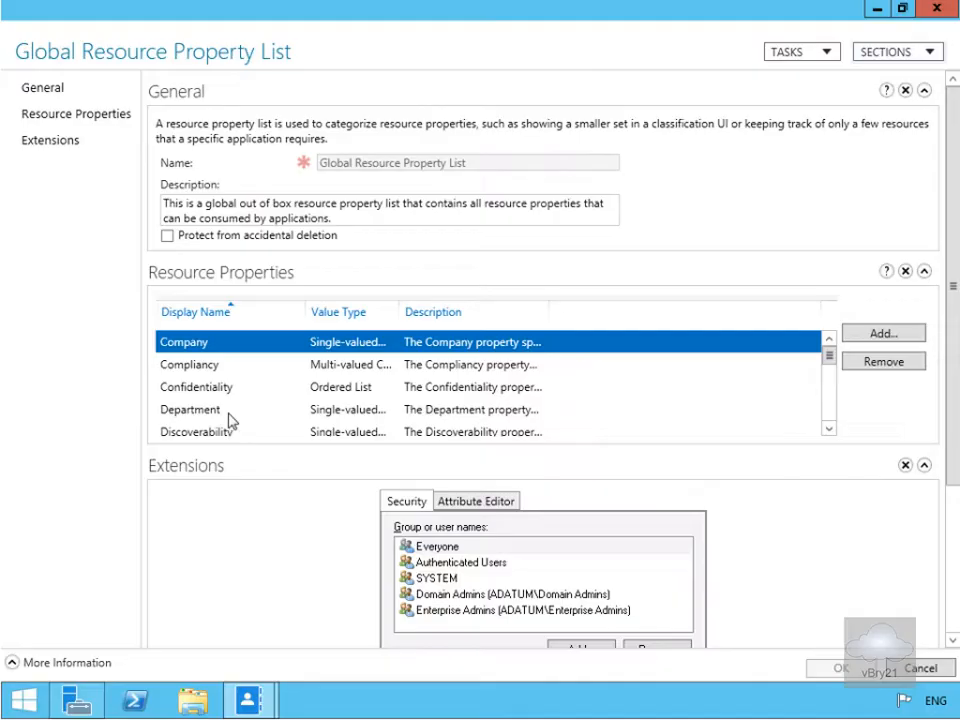
click(921, 668)
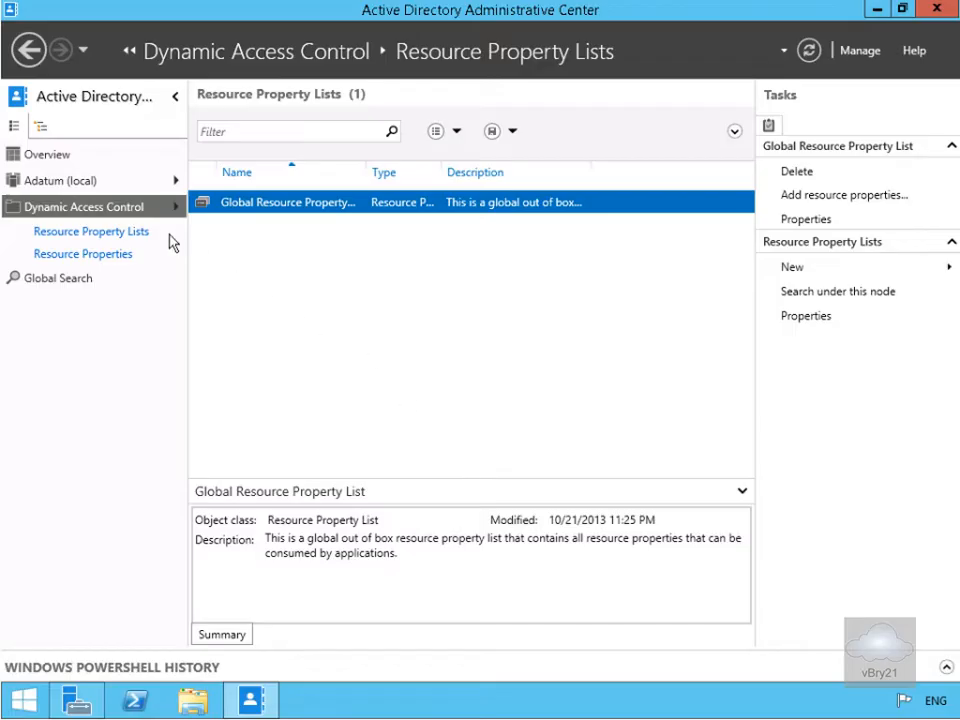
Start a new central access rule under Dynamic Access Control and name it Department Match
click(135, 213)
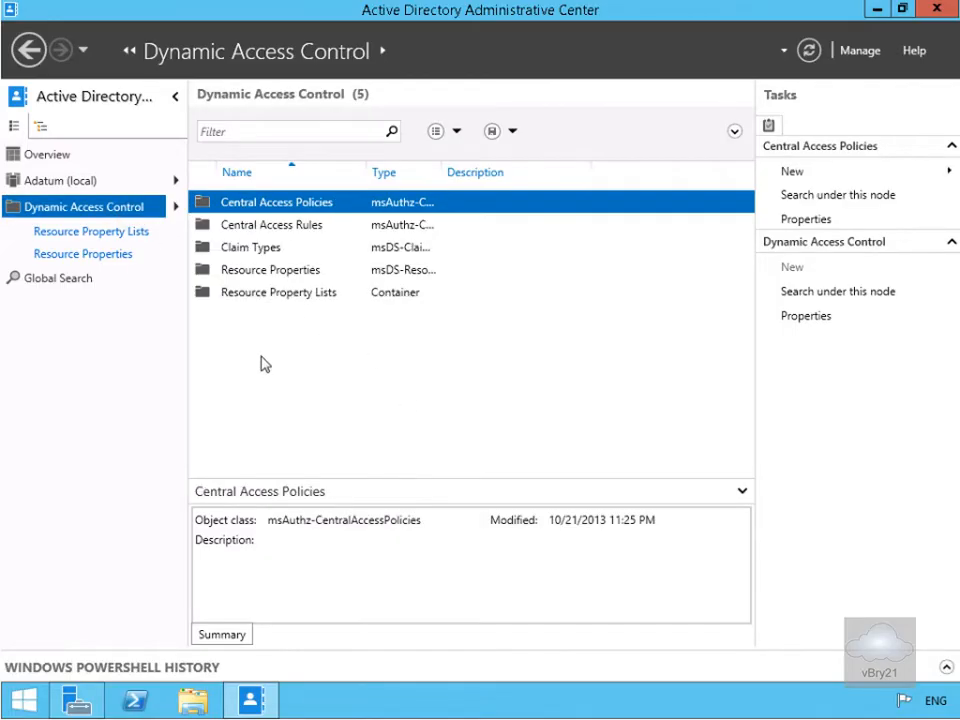
double_click(255, 228)
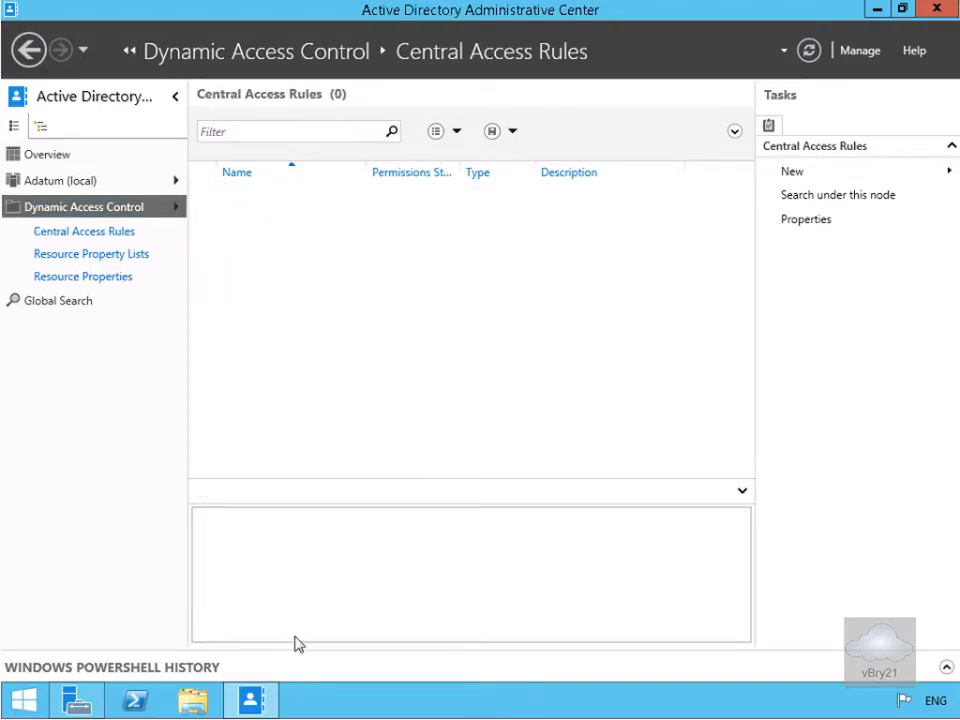
click(792, 172)
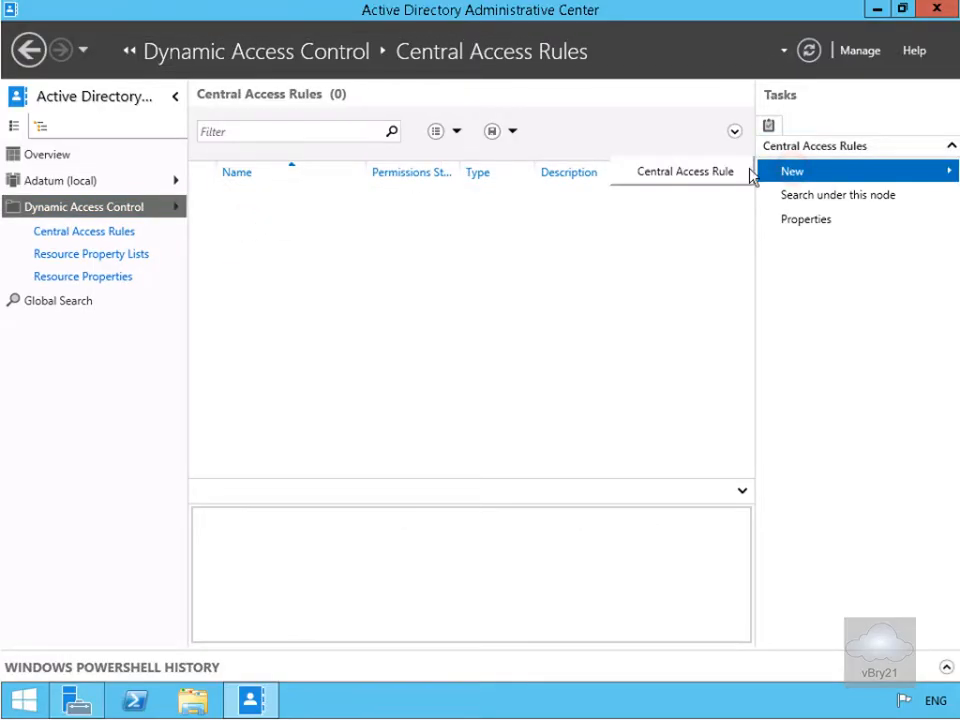
click(722, 171)
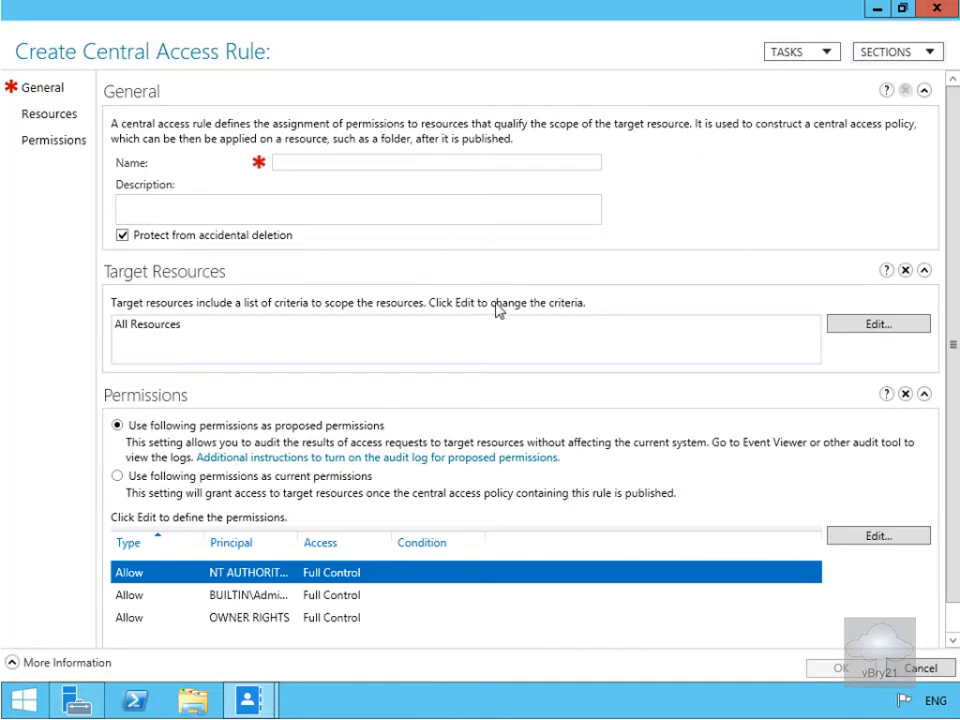
text(Department Match)
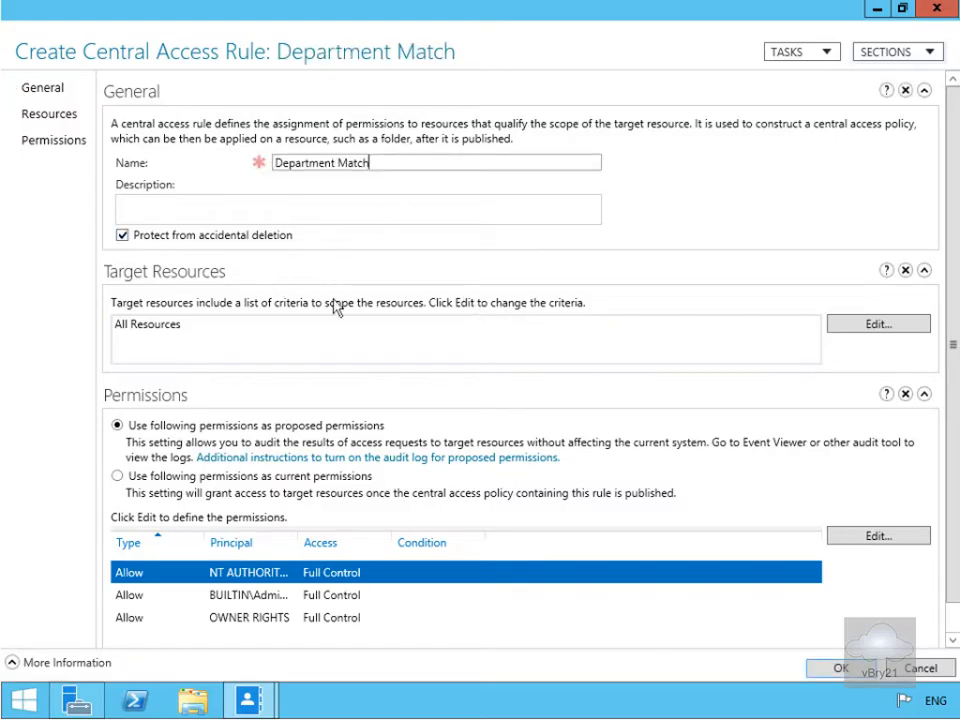
Limit the rule's target resources with the condition Resource Department Equals Value Research
click(845, 330)
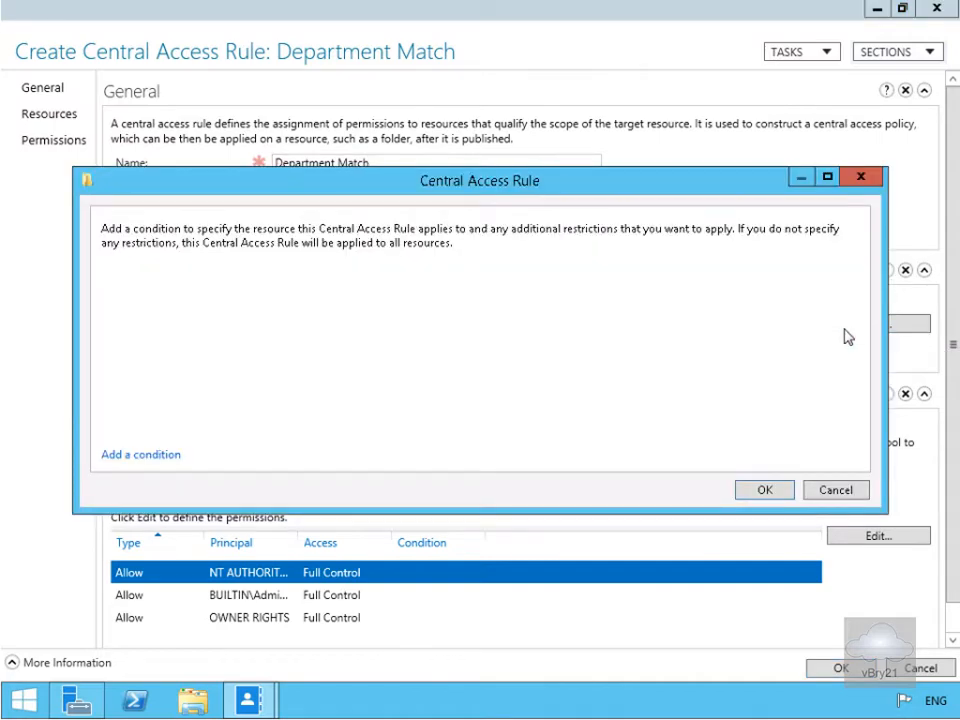
click(143, 455)
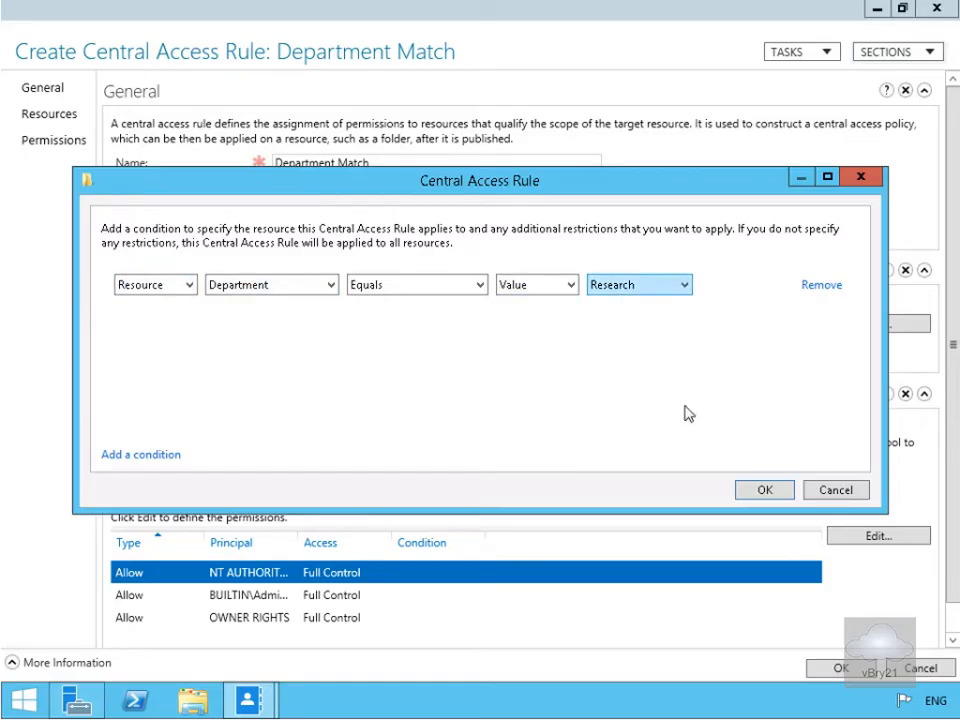
click(763, 492)
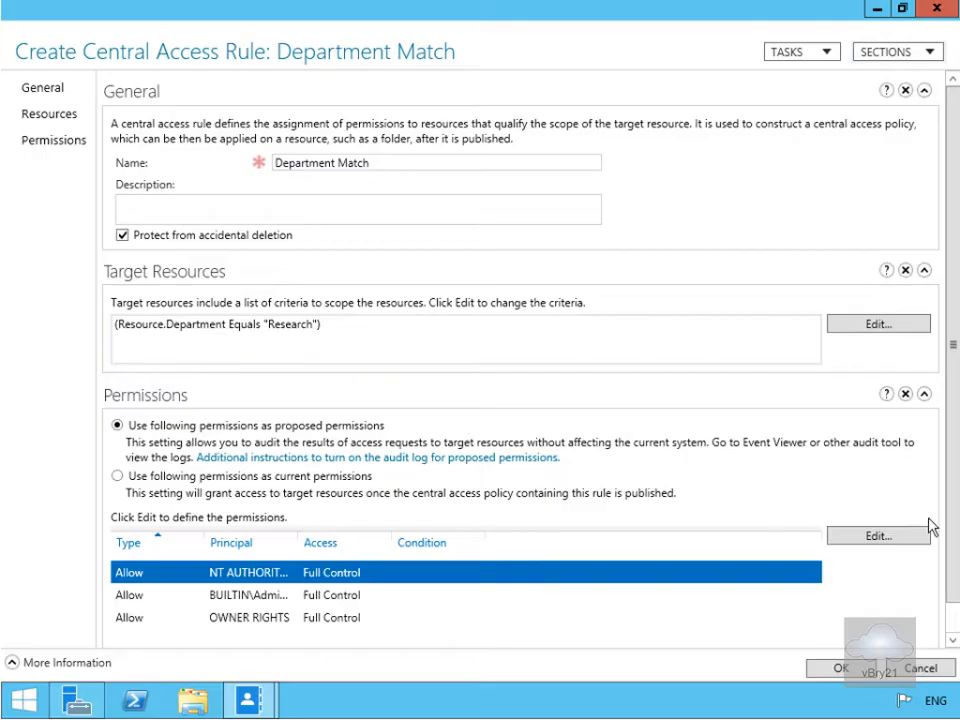
Set the rule to use its permissions as current permissions and remove the Administrators permission entry
click(336, 479)
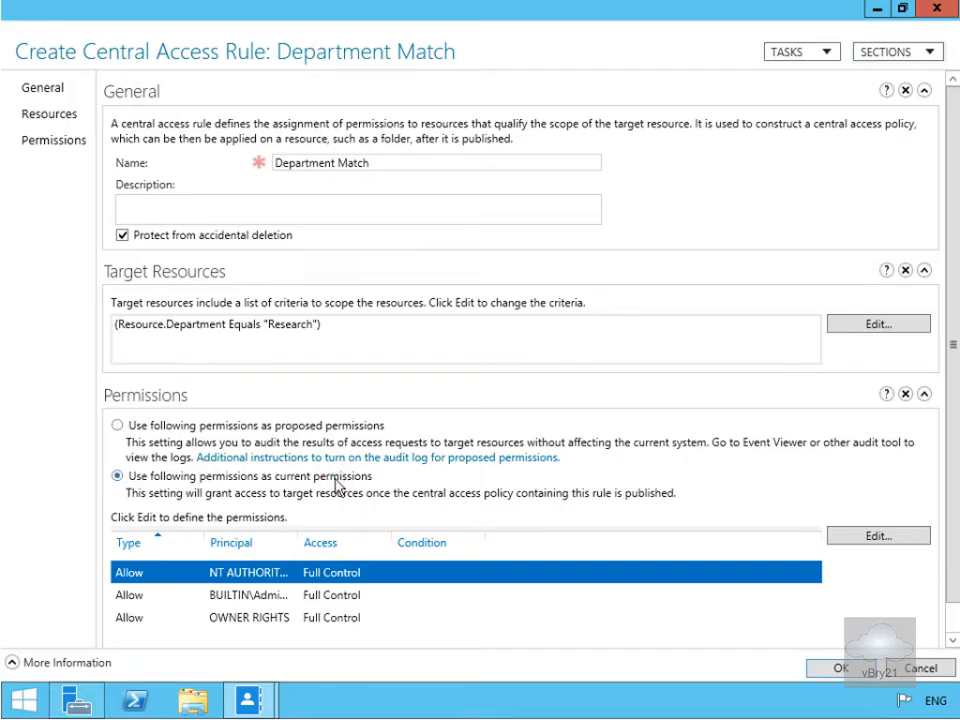
click(857, 538)
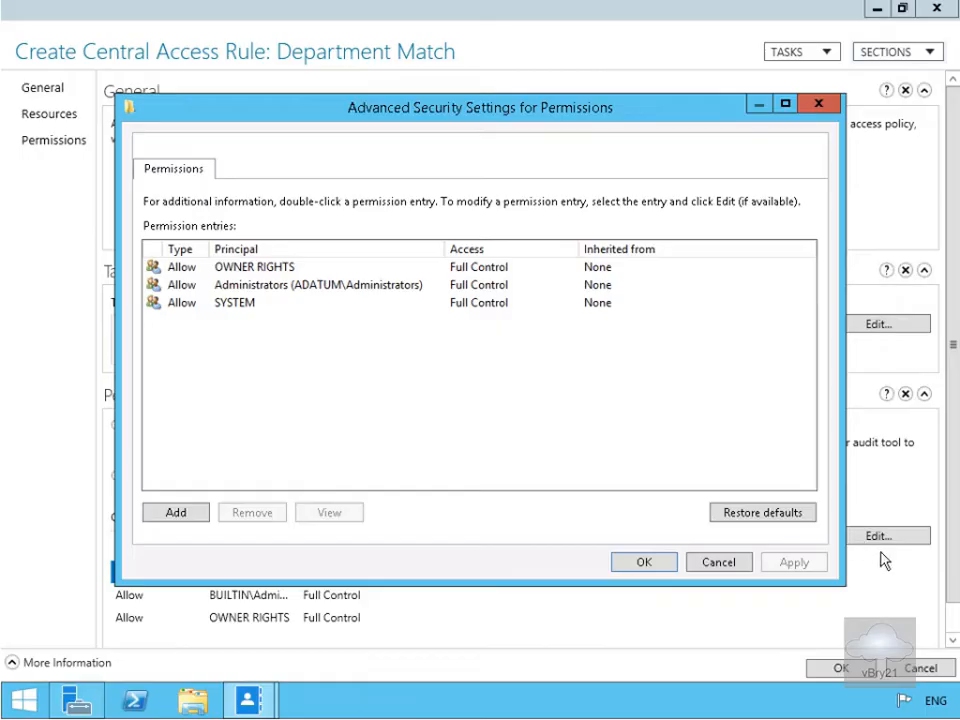
click(399, 293)
click(232, 513)
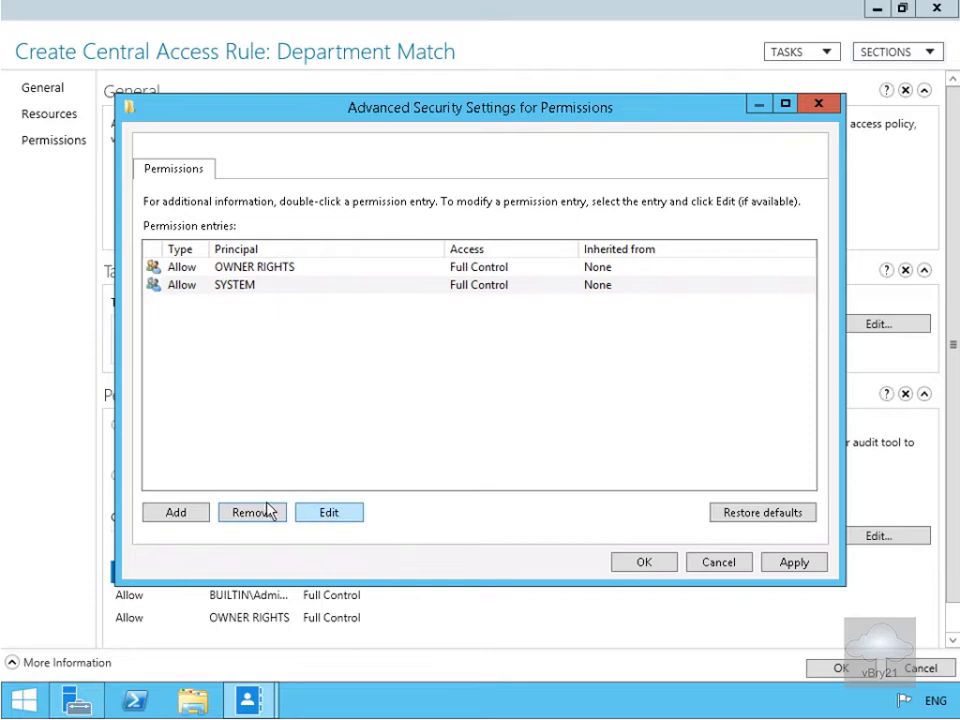
Add a permission entry for Authenticated Users allowing Modify, Read and Execute, Read and Write
click(199, 512)
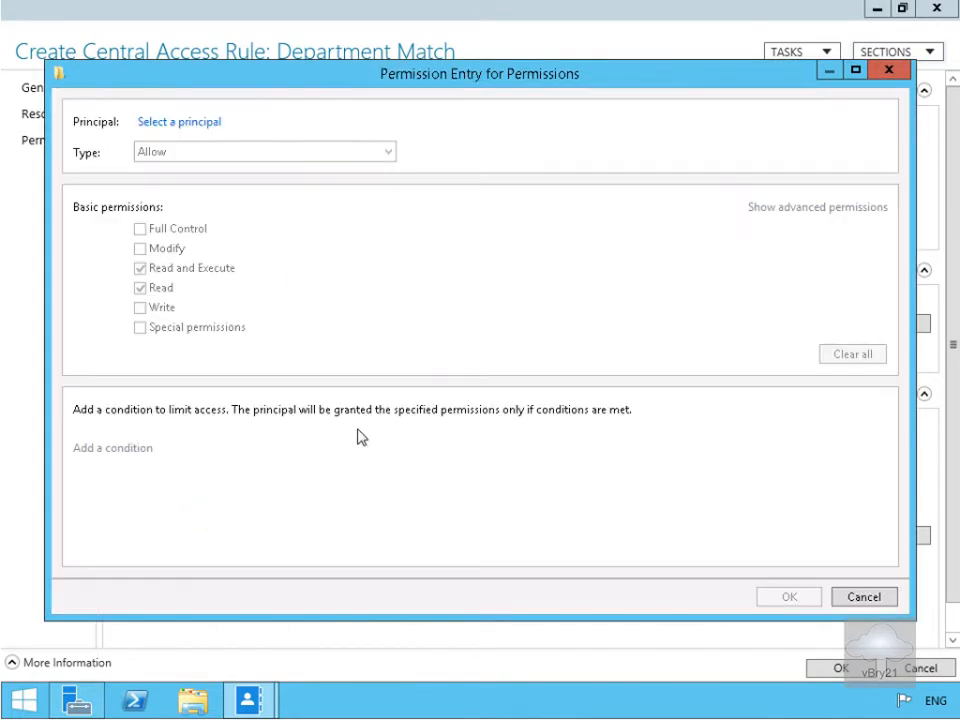
click(207, 122)
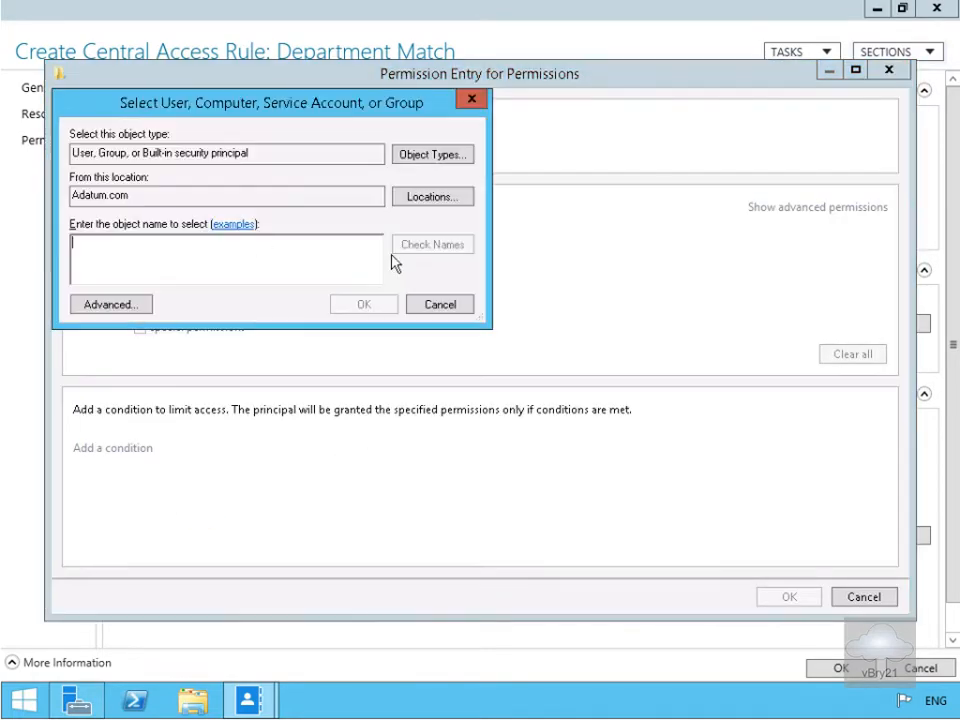
text(Authenticated Users)
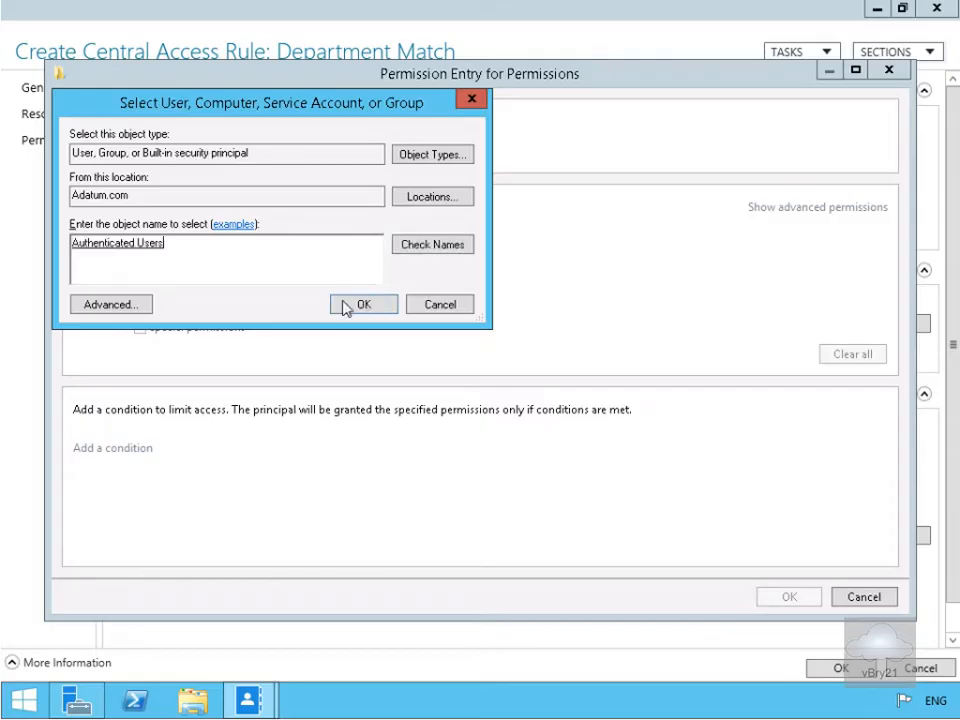
click(350, 308)
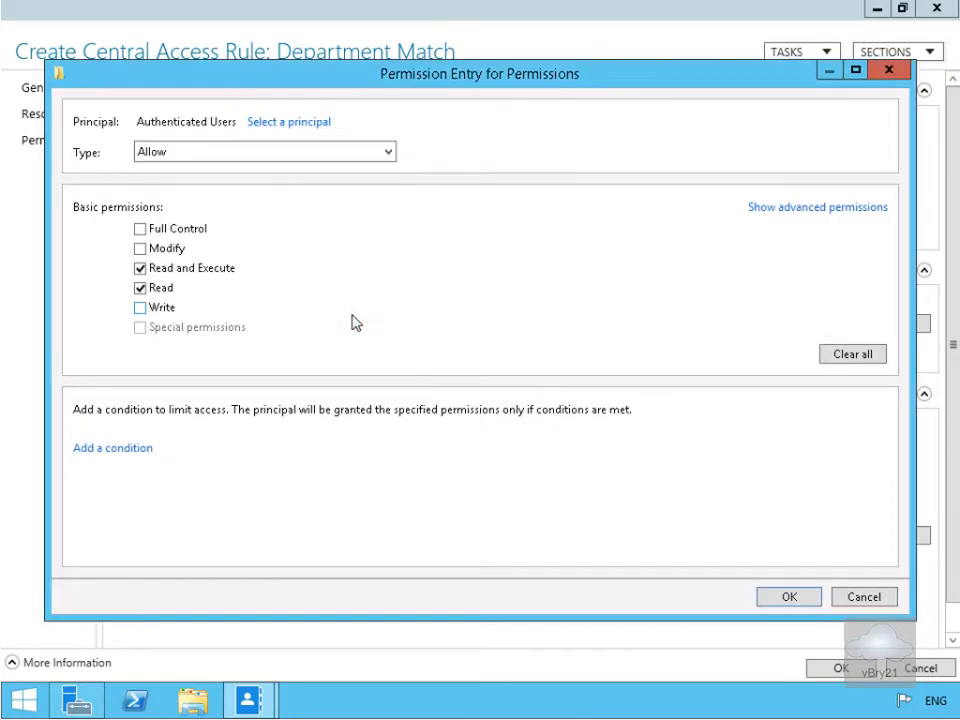
click(141, 250)
click(140, 308)
Limit the Authenticated Users entry with the condition User Company Department Equals Resource Department, and save the Department Match rule
click(140, 450)
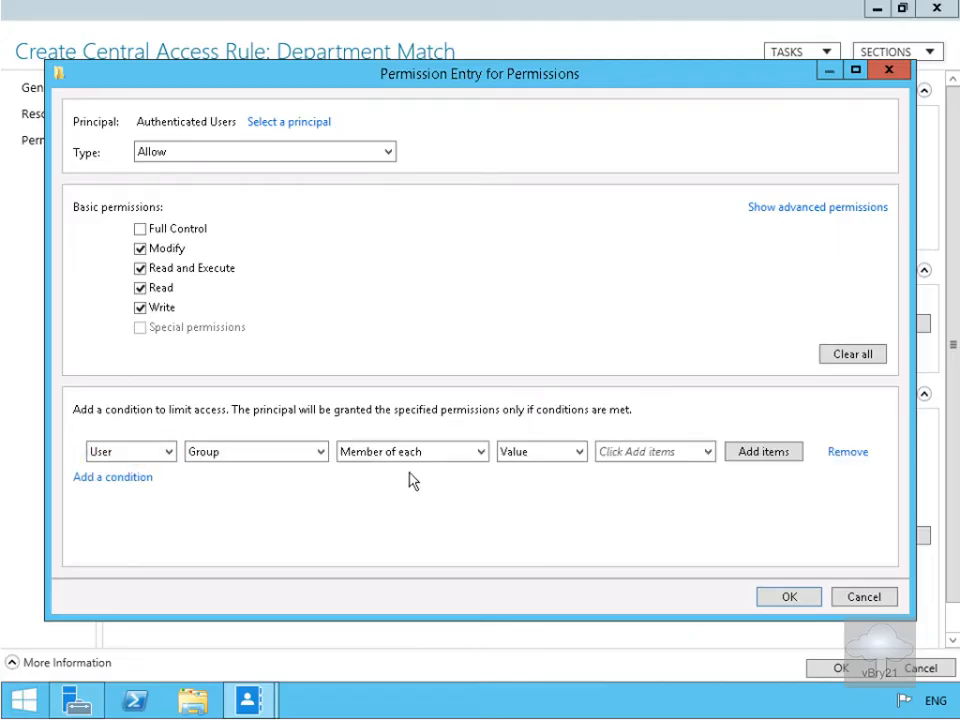
click(289, 456)
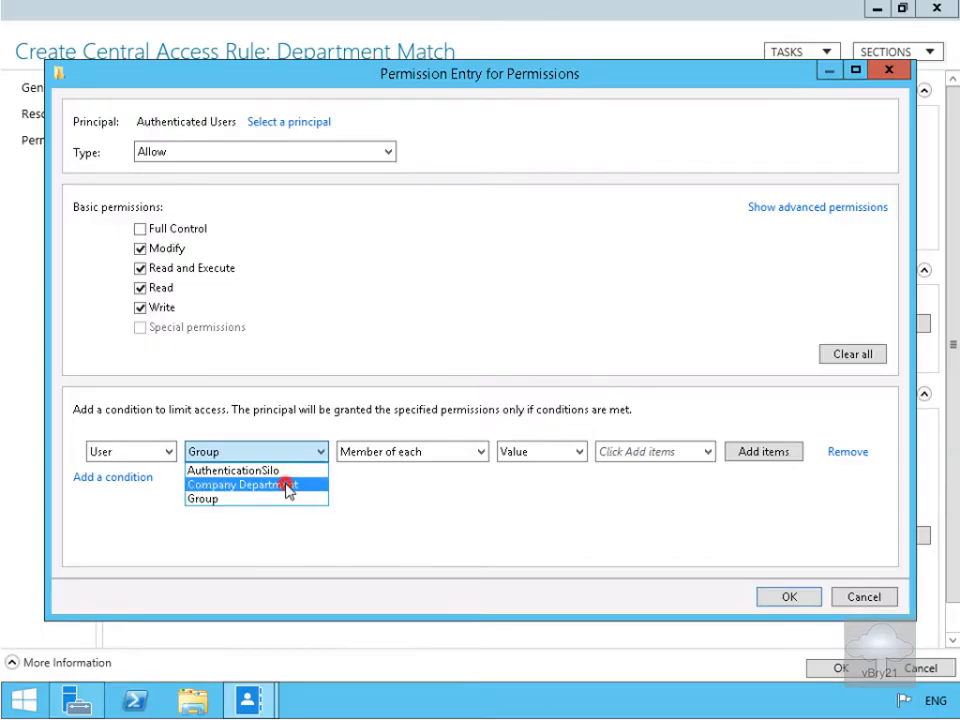
click(288, 487)
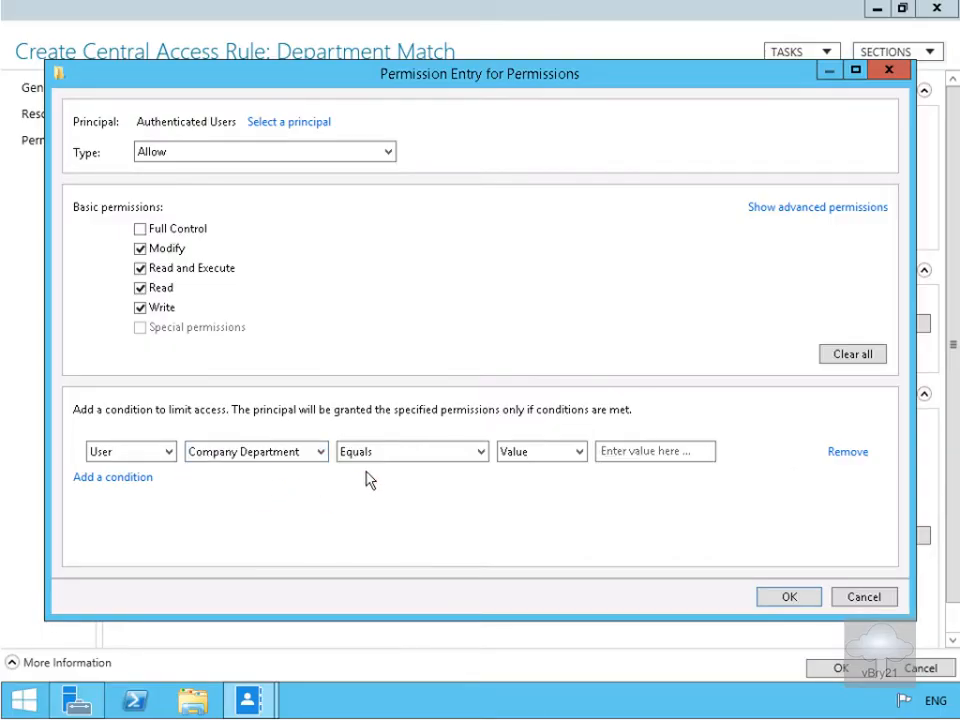
click(510, 452)
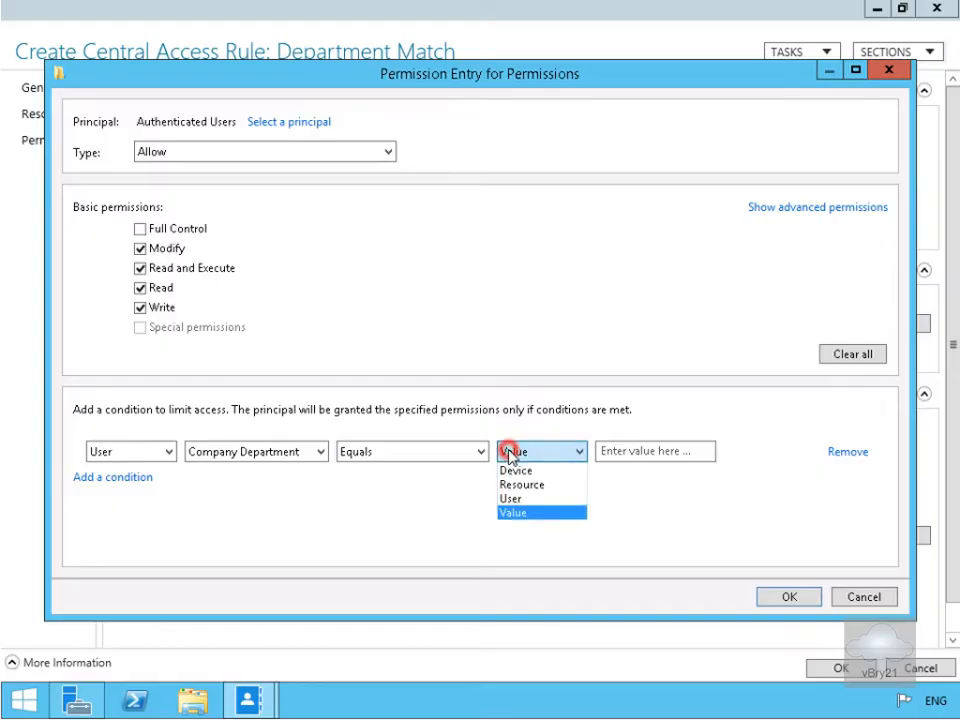
click(519, 485)
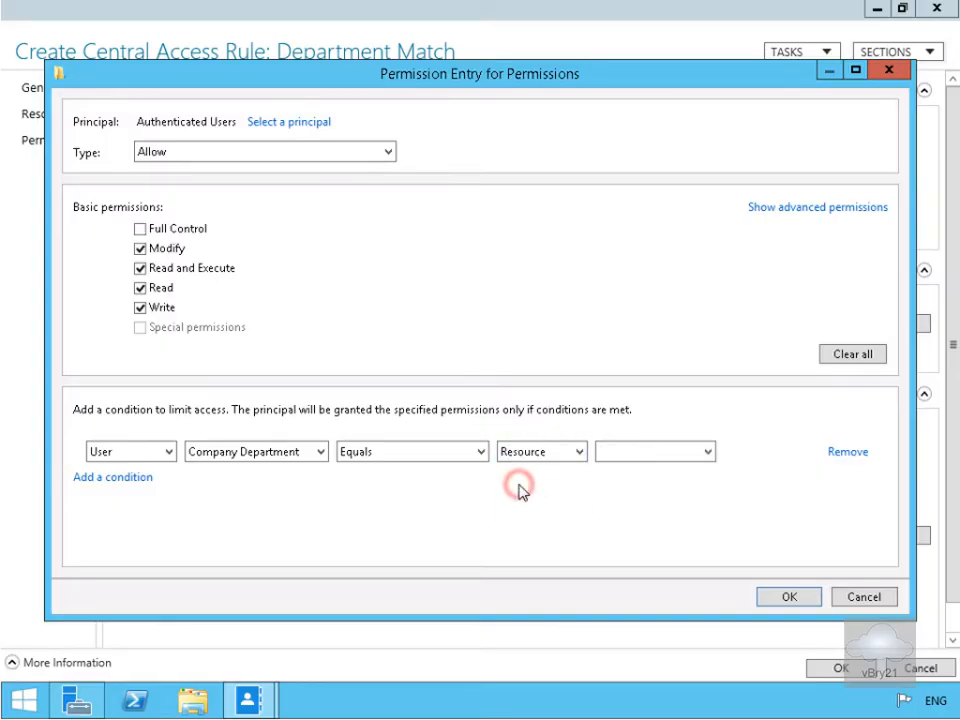
click(643, 460)
click(643, 471)
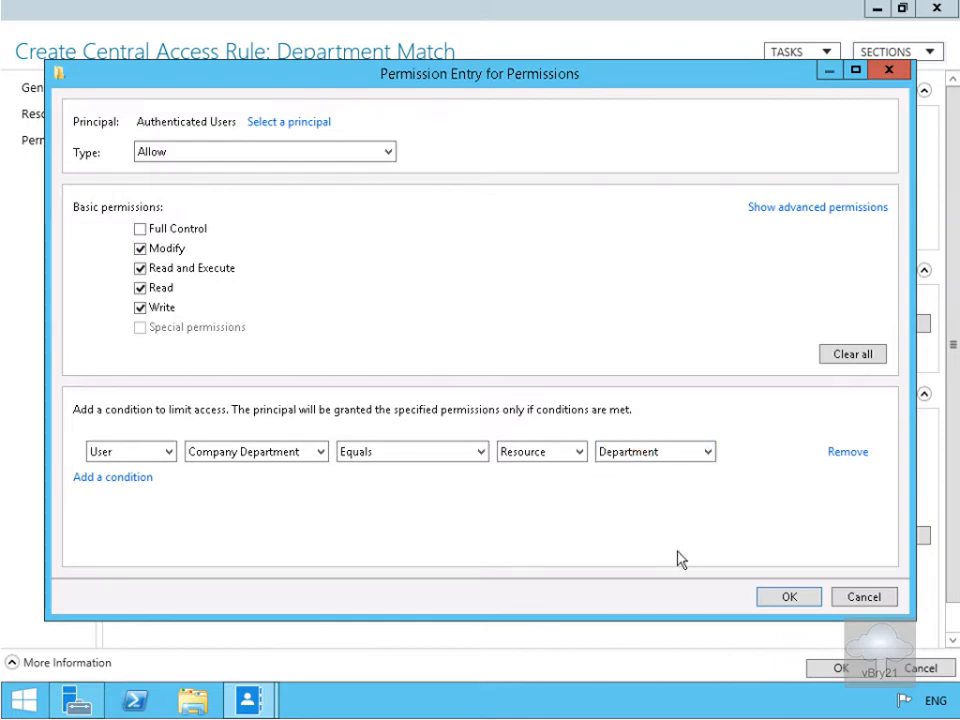
click(786, 598)
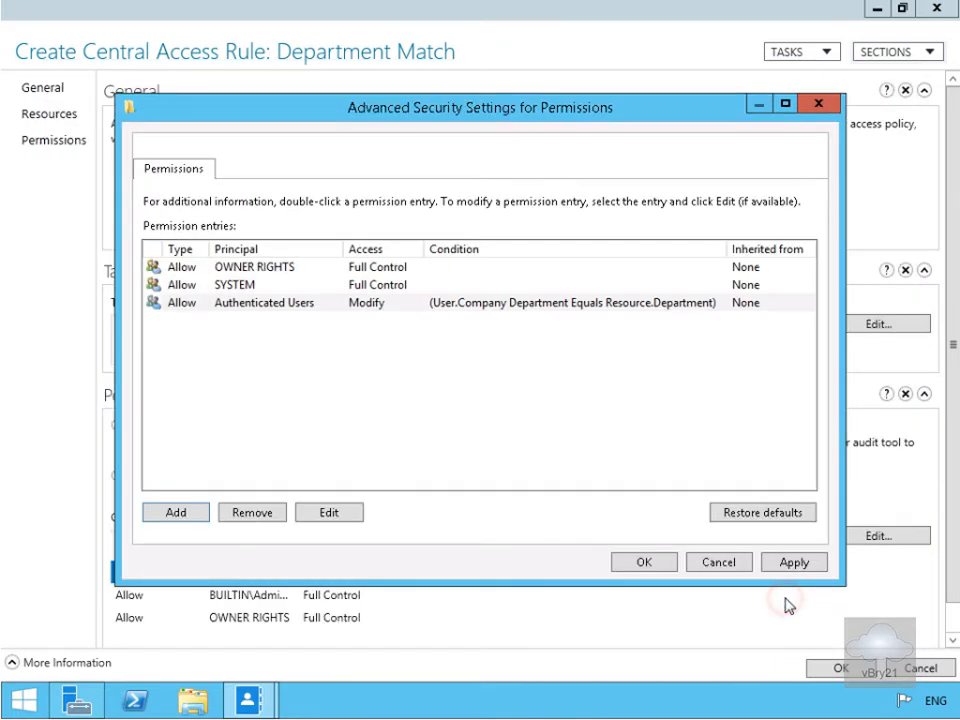
click(660, 563)
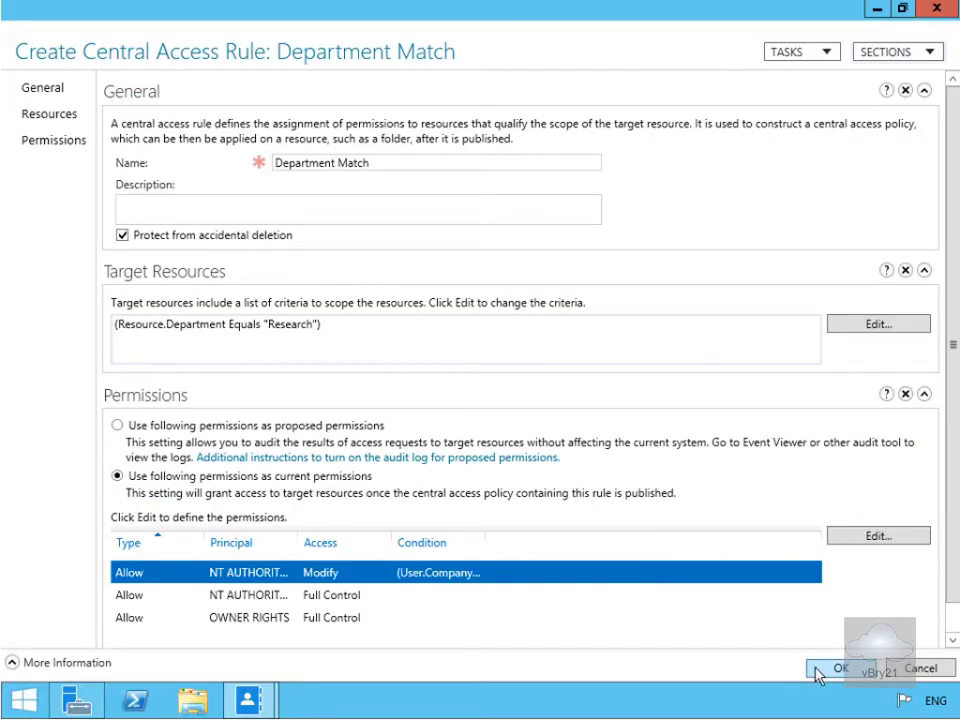
click(816, 672)
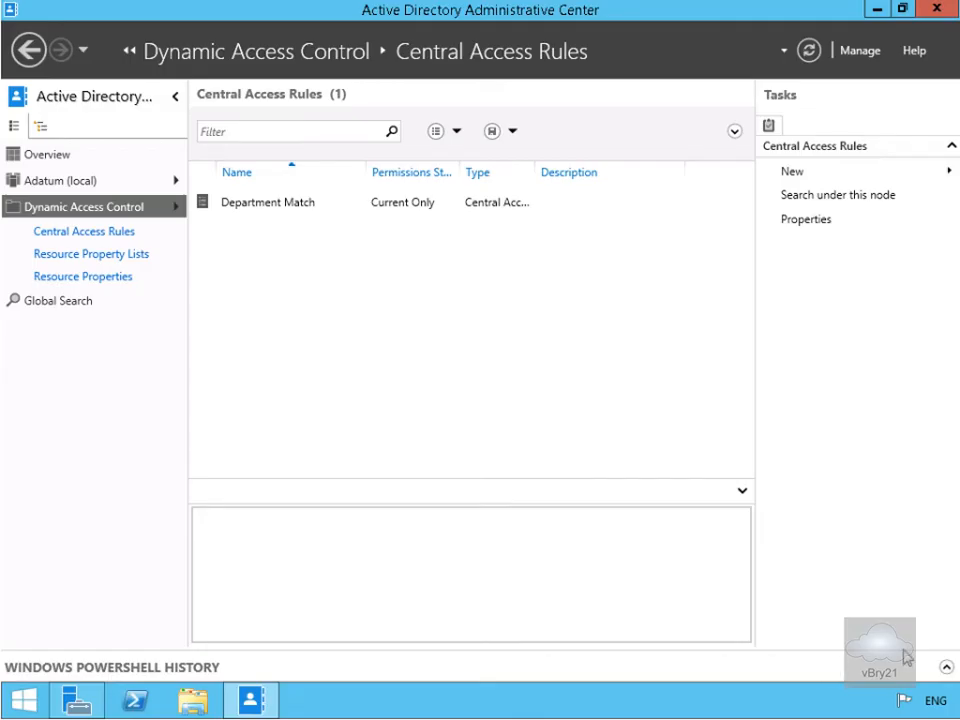
Start another central access rule and name it Access Confidential Docs
click(805, 180)
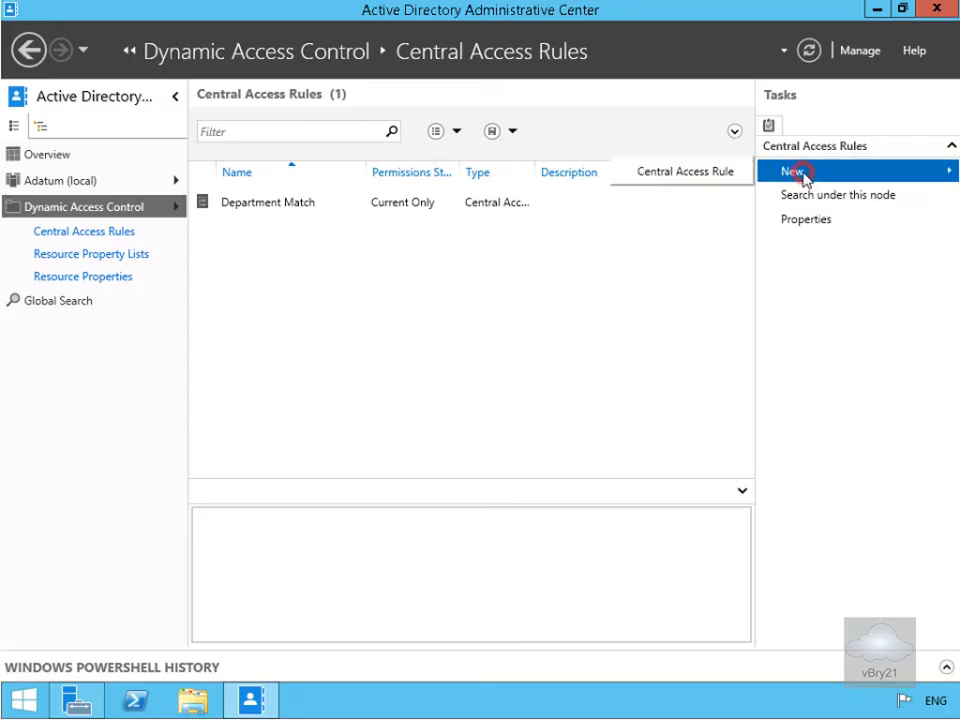
click(726, 172)
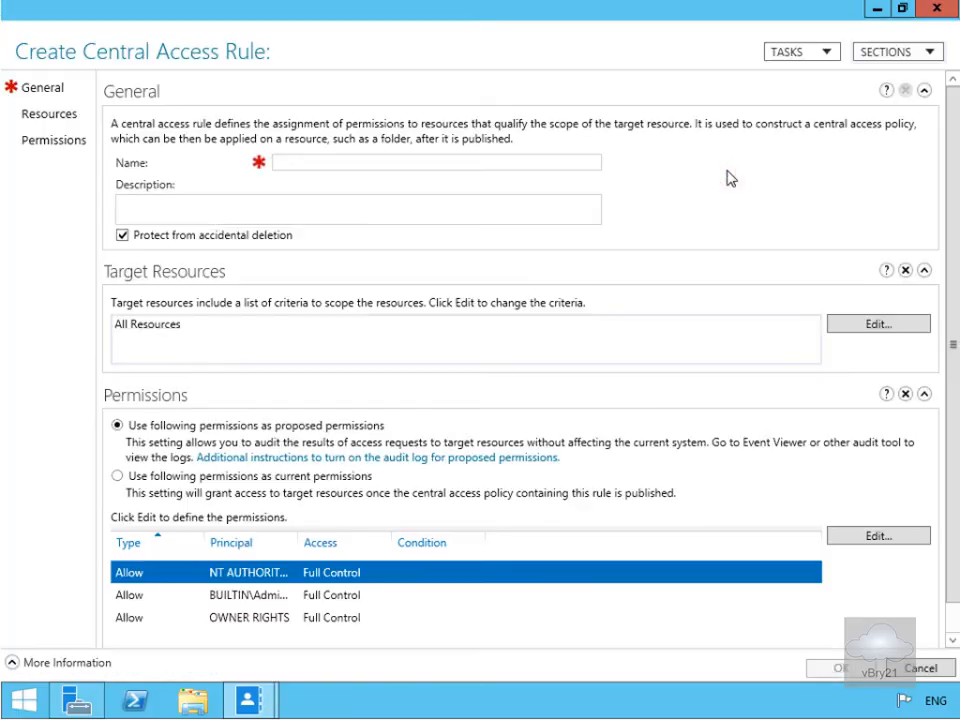
click(516, 165)
text(Access Confidential Docs)
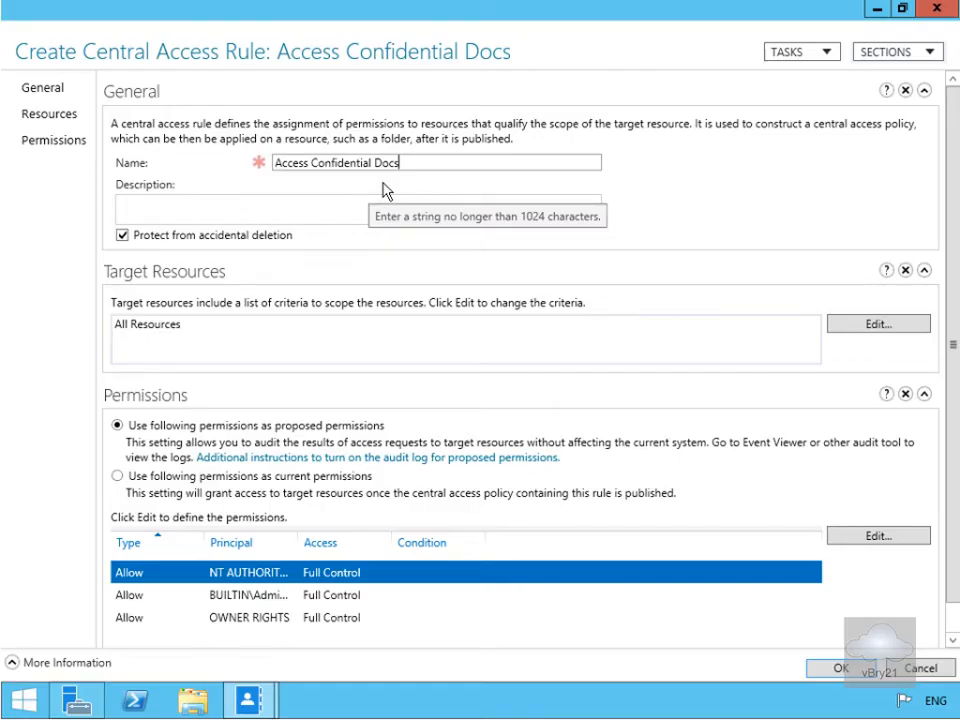
Limit the Access Confidential Docs rule's target resources with the condition Resource Confidentiality Equals Value High
click(846, 328)
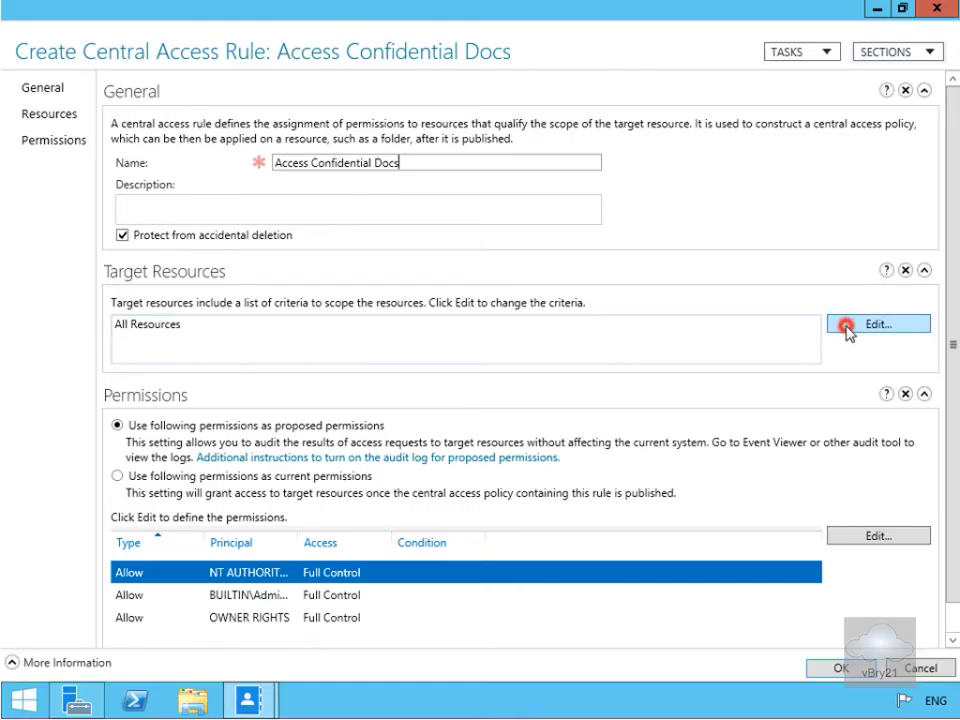
click(175, 455)
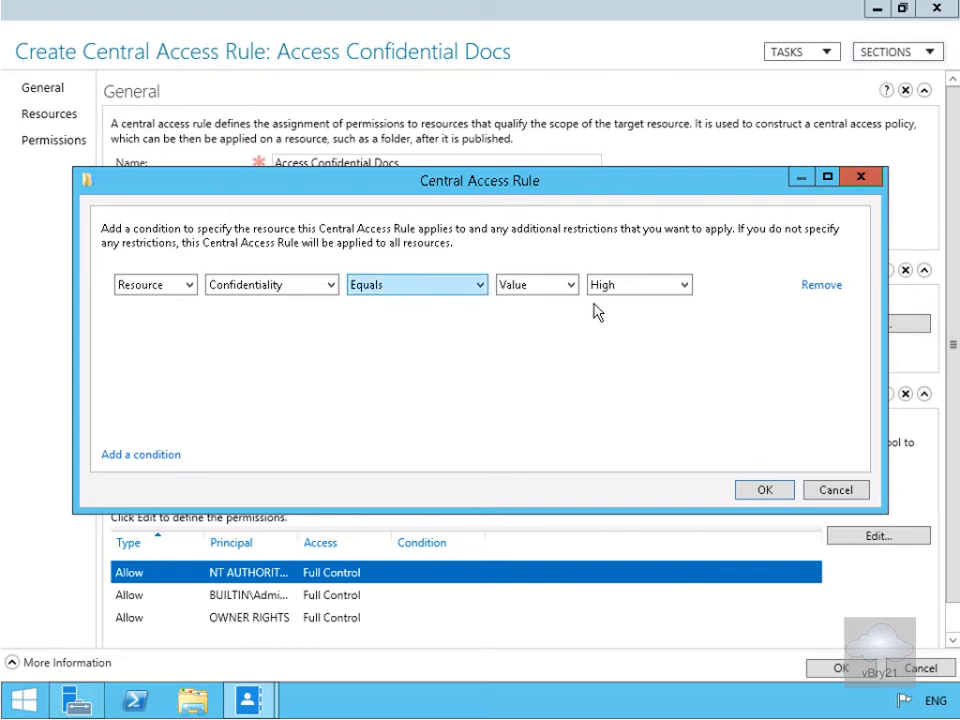
click(764, 490)
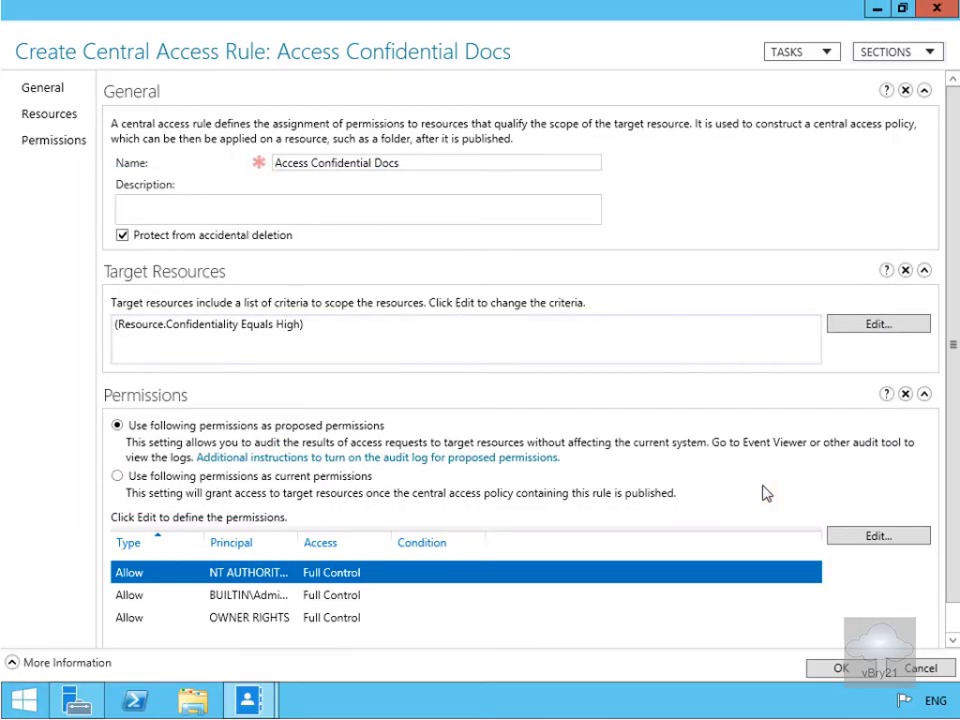
Set the Access Confidential Docs rule to use its permissions as current permissions and remove the Administrators entry
click(116, 478)
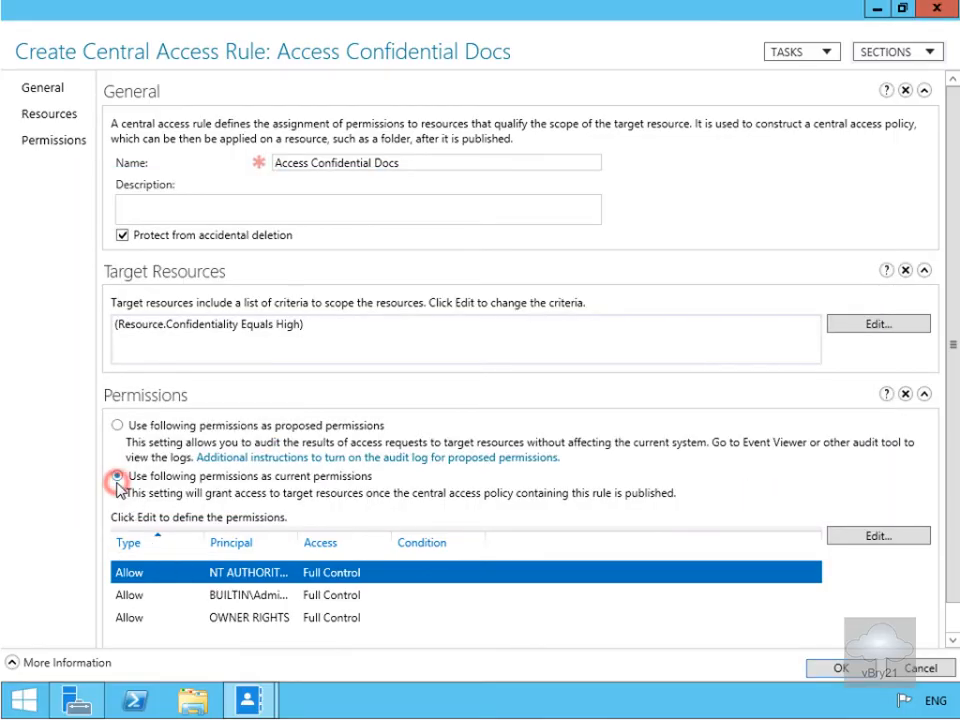
click(880, 538)
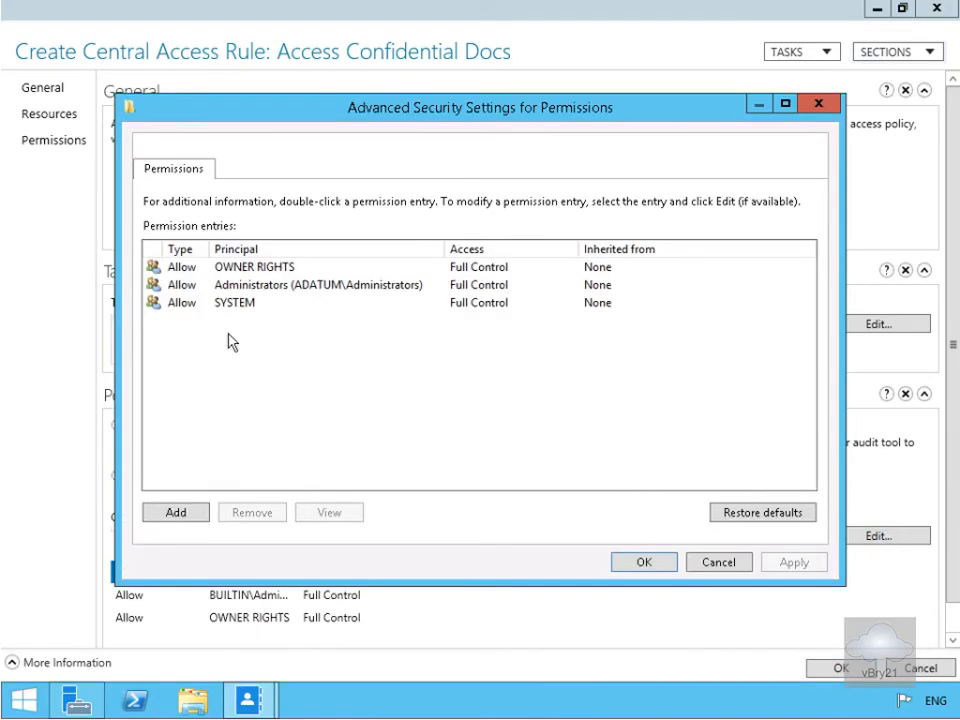
click(219, 286)
click(252, 514)
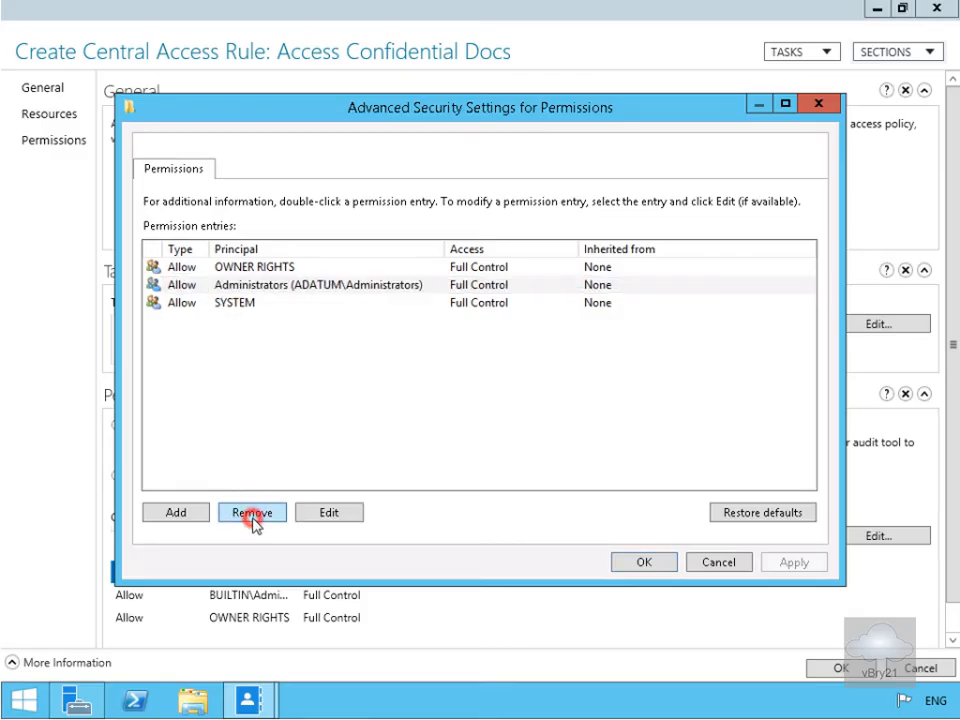
Add an Authenticated Users permission entry with Modify access to the Access Confidential Docs rule
click(165, 514)
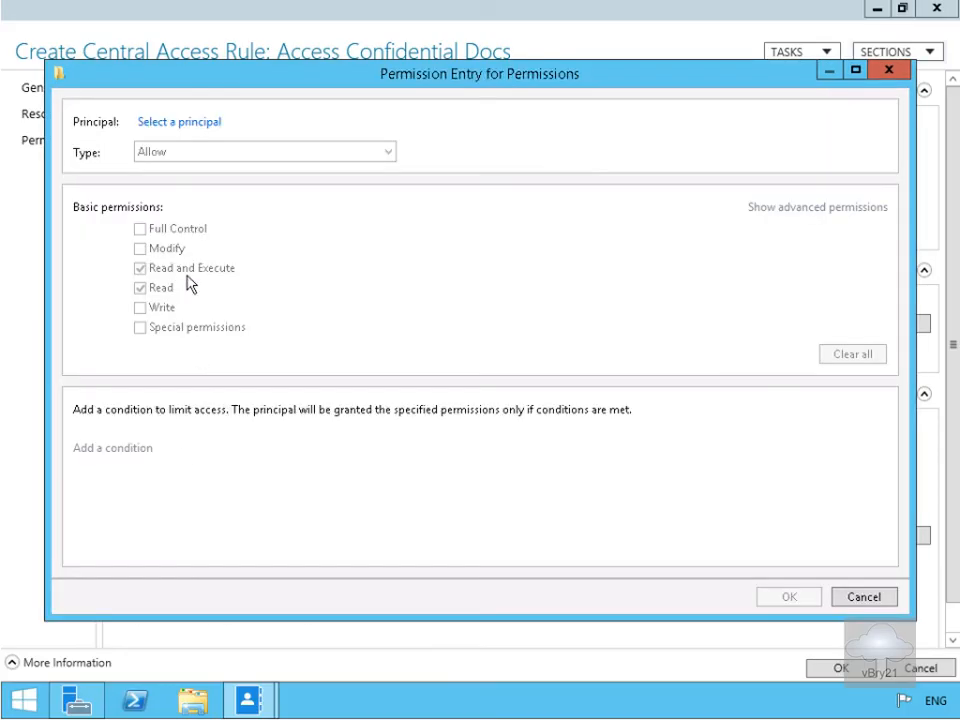
click(172, 123)
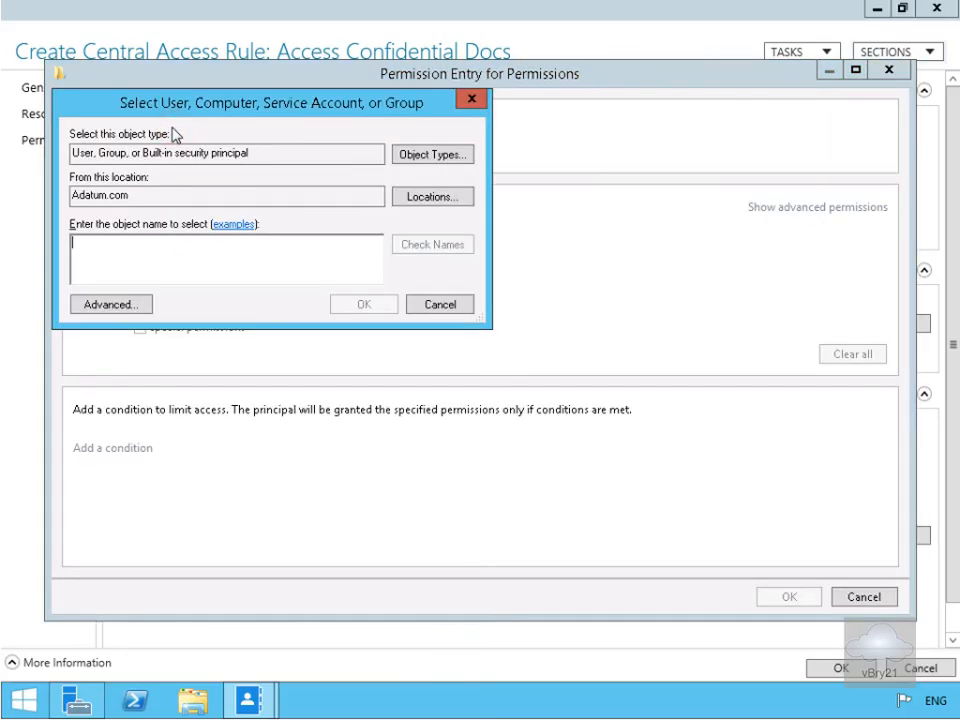
text(Authenticated Users)
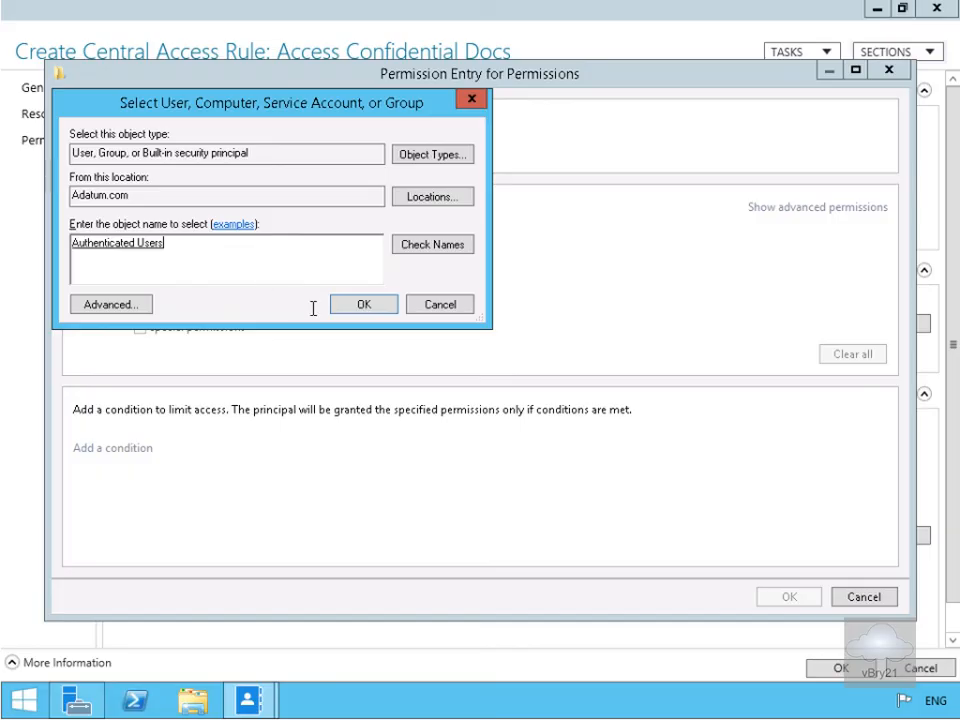
click(362, 305)
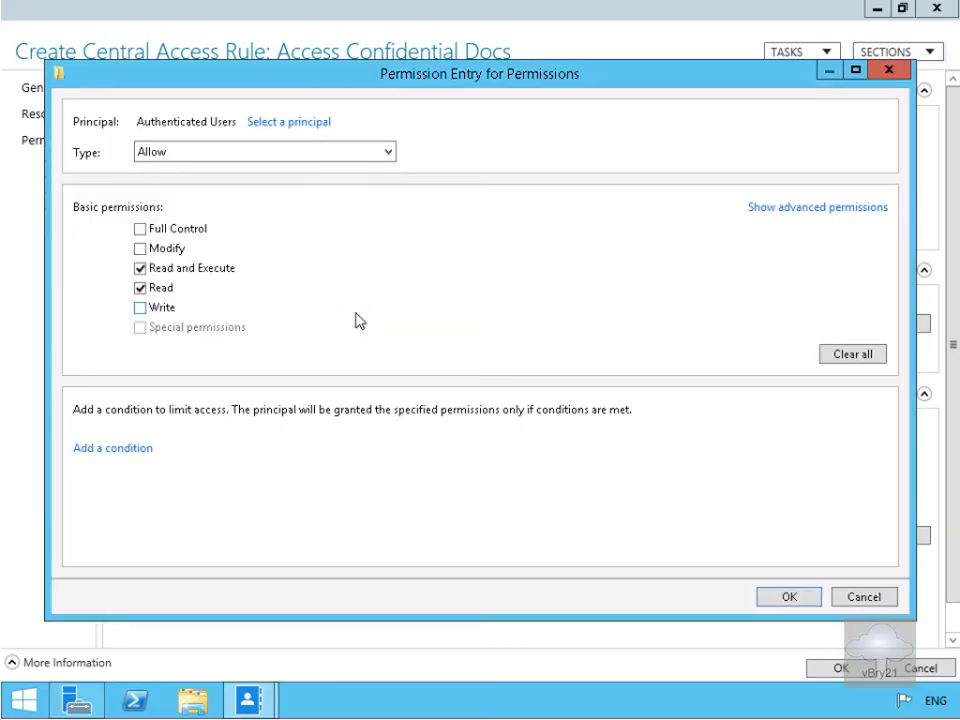
click(167, 250)
Limit the entry to User Group Member of each Value Managers And Device Group Member of each Value ManagersWKS, and save the rule
click(101, 448)
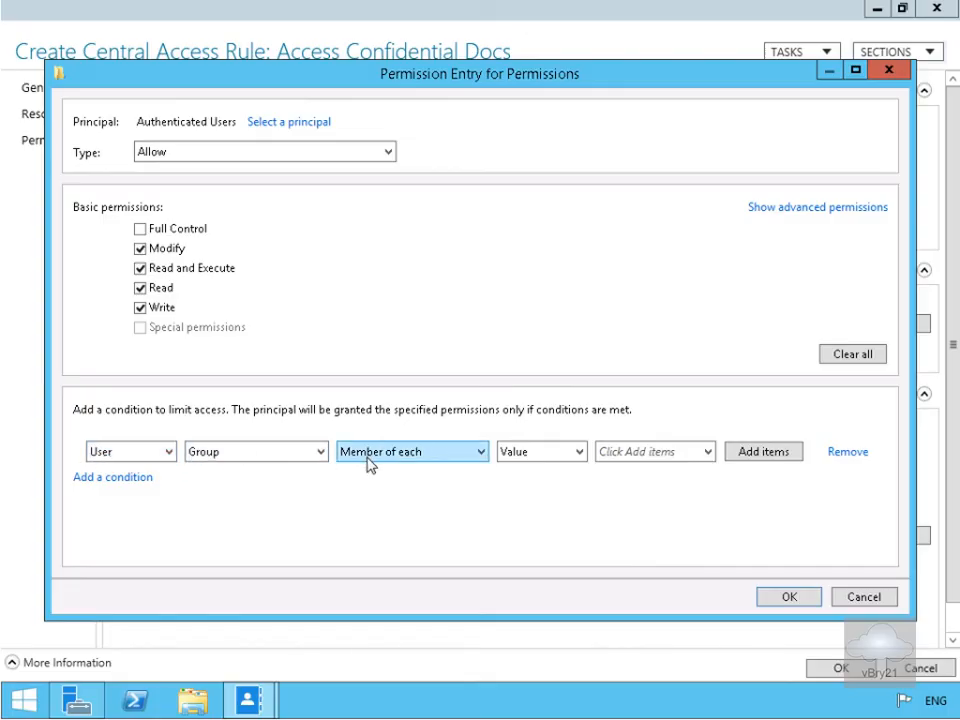
click(683, 456)
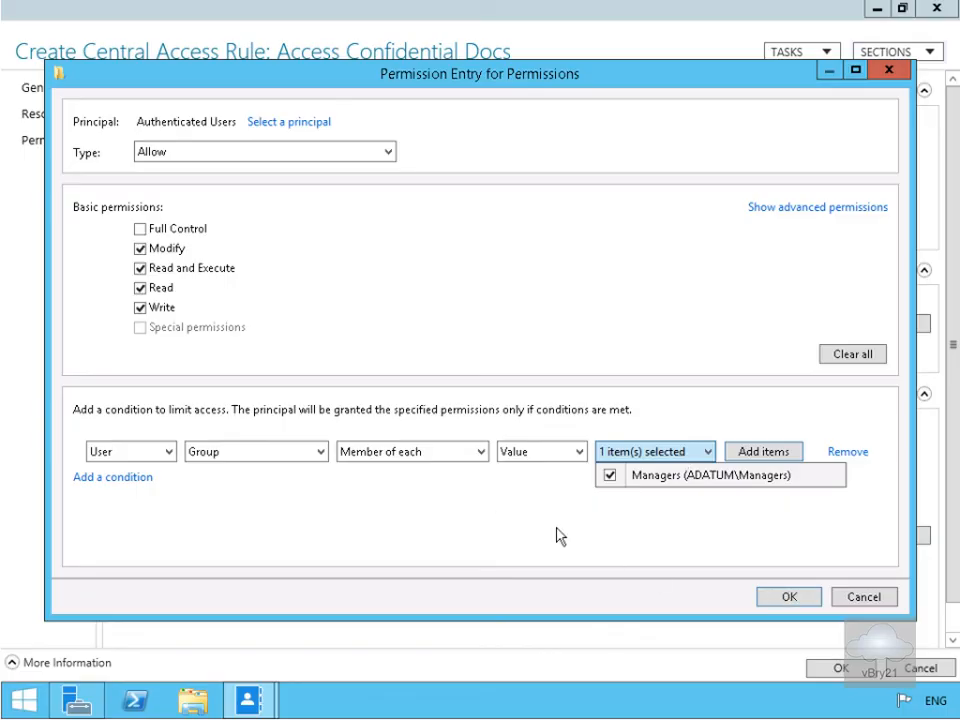
click(147, 478)
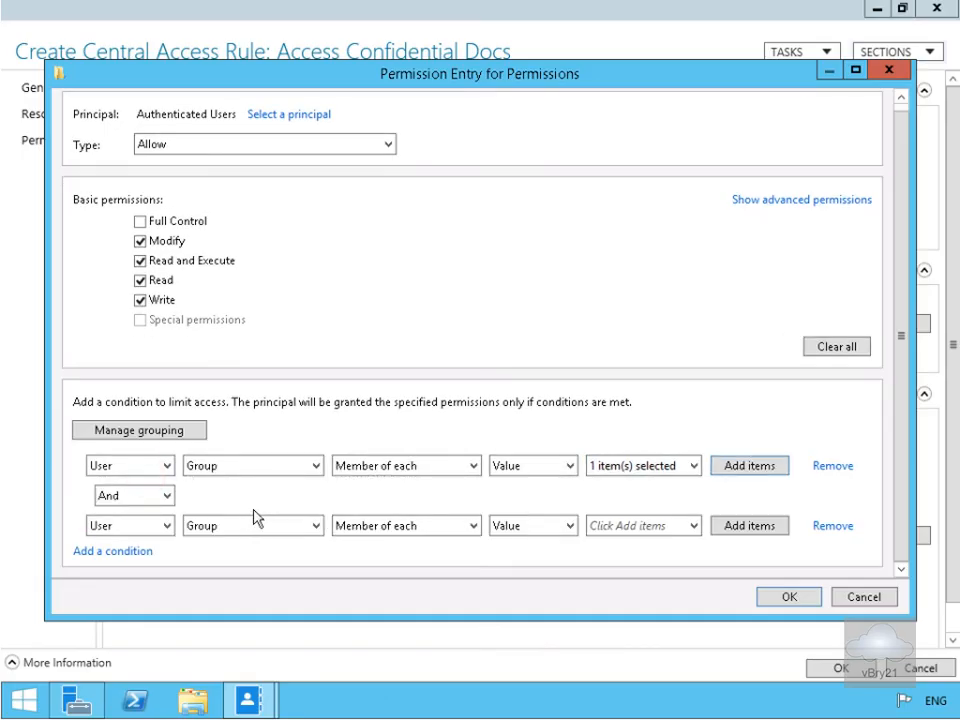
click(694, 526)
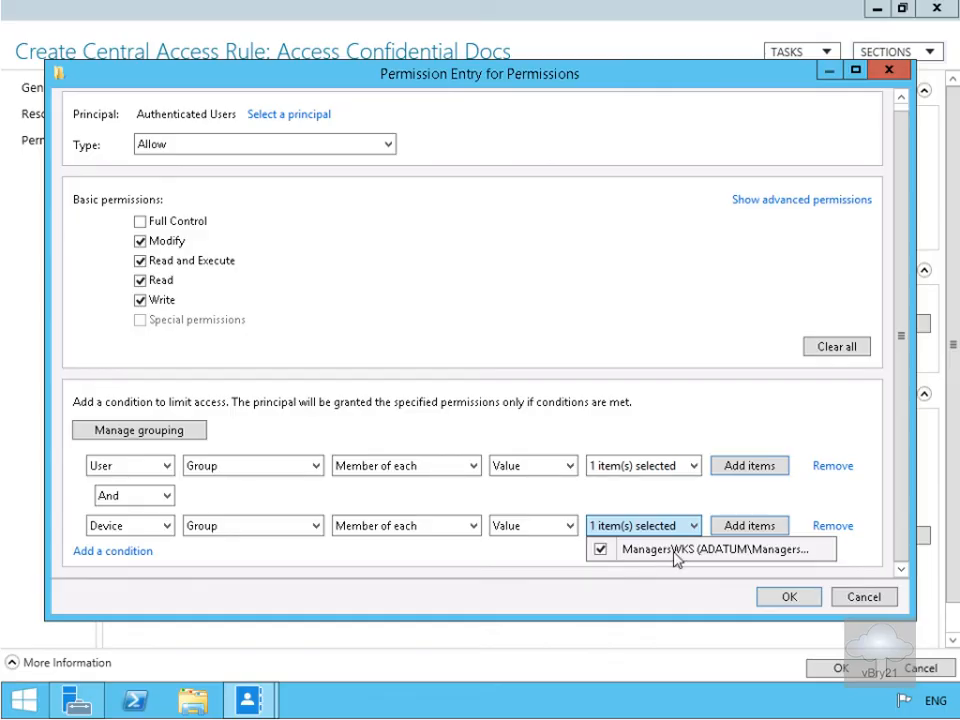
click(791, 600)
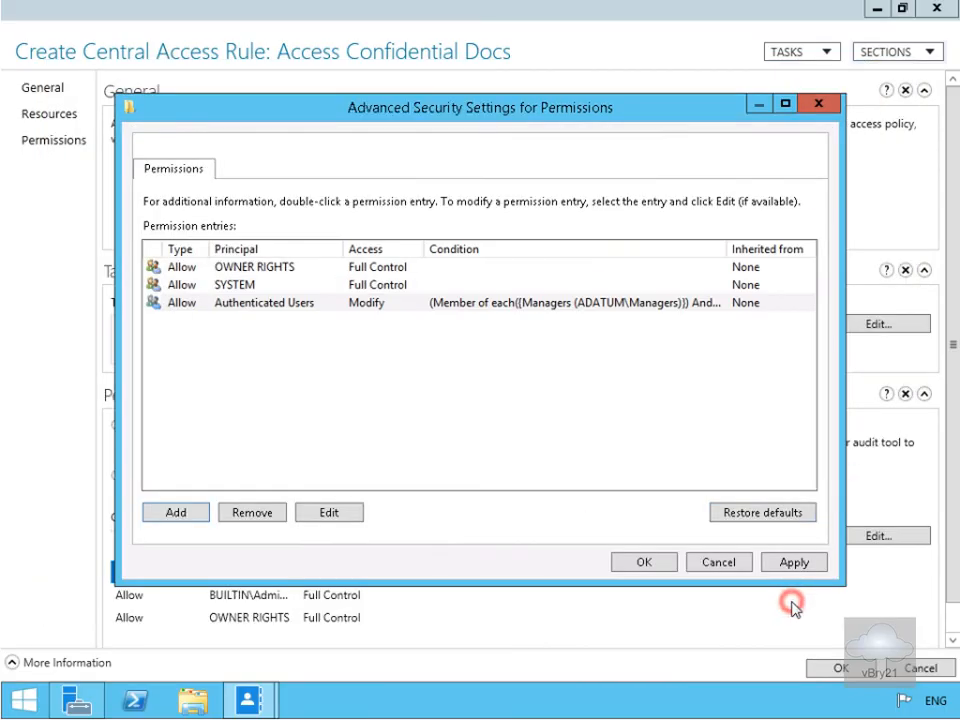
click(641, 564)
click(838, 667)
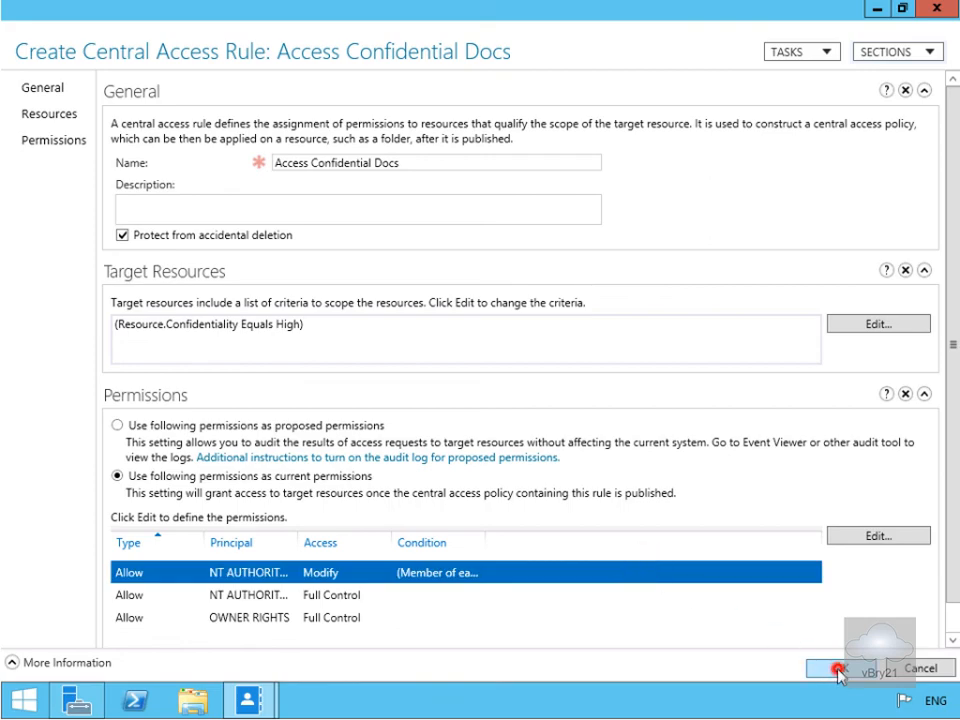